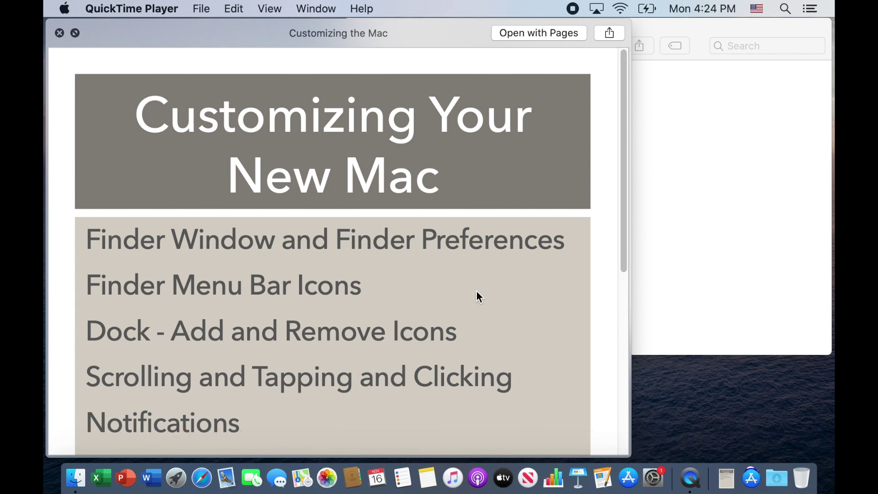
- Scroll through the document preview and briefly check Notification Center's Today view
{"action": "scroll", "coordinate": [477, 296], "scroll_direction": "down", "scroll_amount": 2}
{"action": "scroll", "coordinate": [476, 297], "scroll_direction": "up", "scroll_amount": 2}
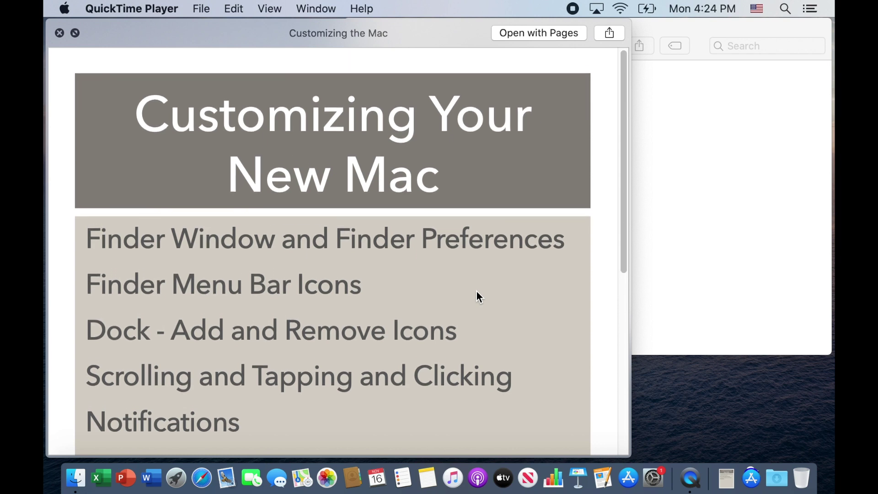
{"action": "scroll", "coordinate": [477, 296], "scroll_direction": "down", "scroll_amount": 3}
{"action": "scroll", "coordinate": [477, 297], "scroll_direction": "up", "scroll_amount": 2}
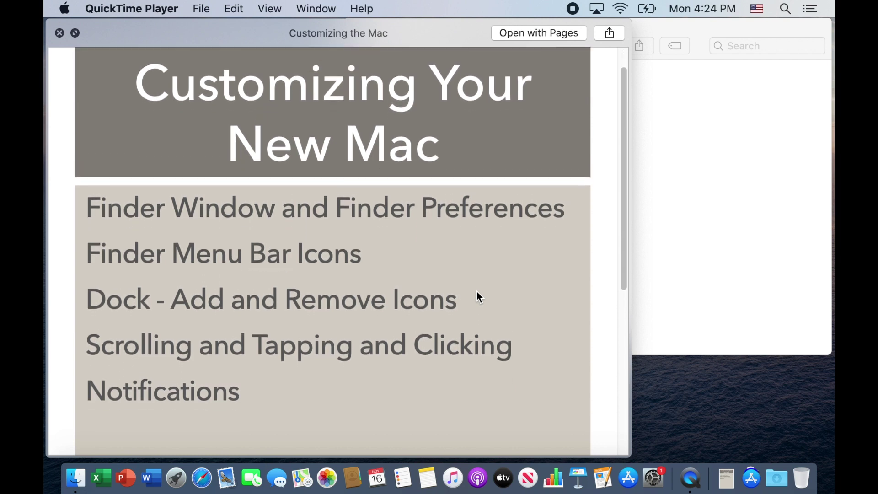
{"action": "scroll", "coordinate": [477, 296], "scroll_direction": "down", "scroll_amount": 1}
{"action": "scroll", "coordinate": [477, 295], "scroll_direction": "up", "scroll_amount": 1}
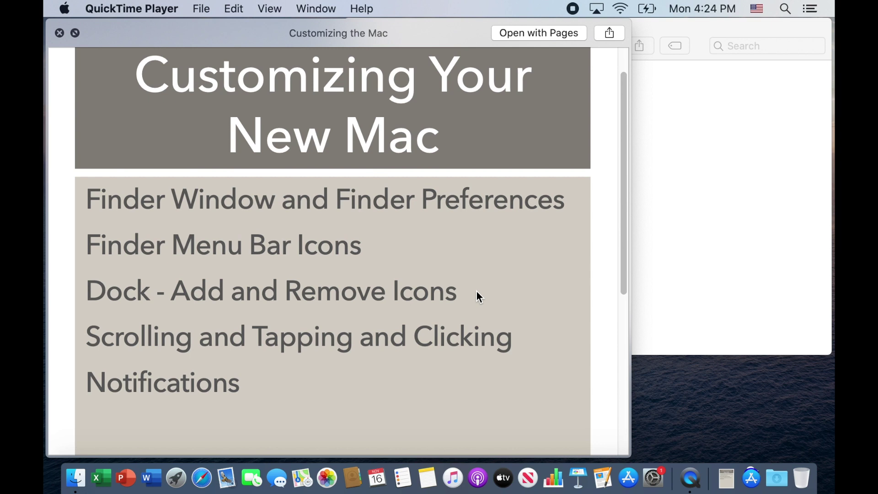
{"action": "left_click", "coordinate": [812, 9]}
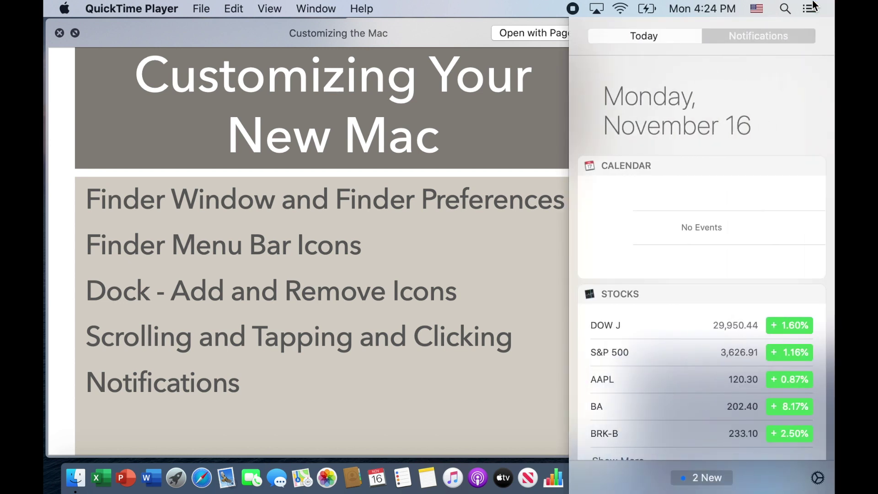
{"action": "left_click", "coordinate": [814, 3]}
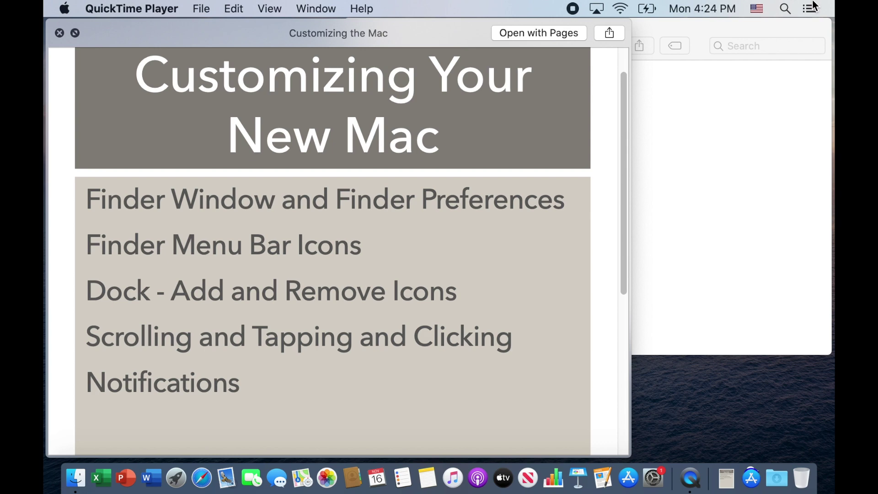
- Close the document preview and the Recents window, then open a fresh Finder window from the Dock
{"action": "left_click", "coordinate": [60, 33]}
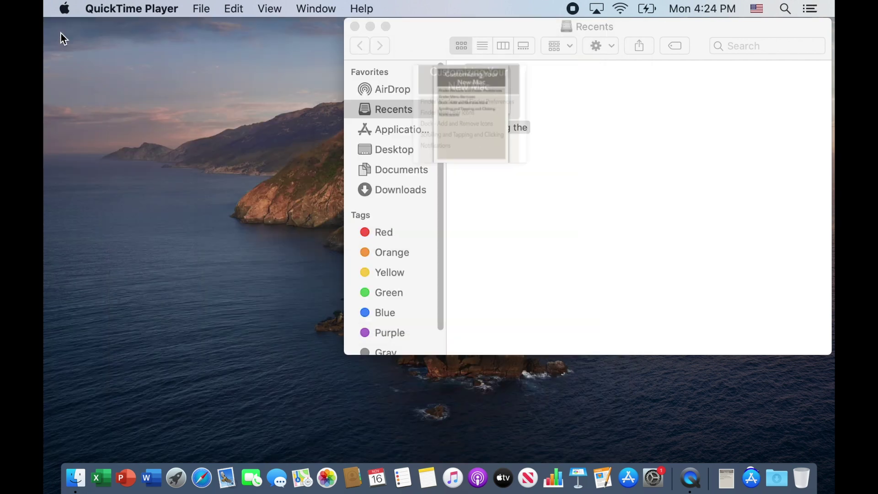
{"action": "left_click", "coordinate": [356, 27]}
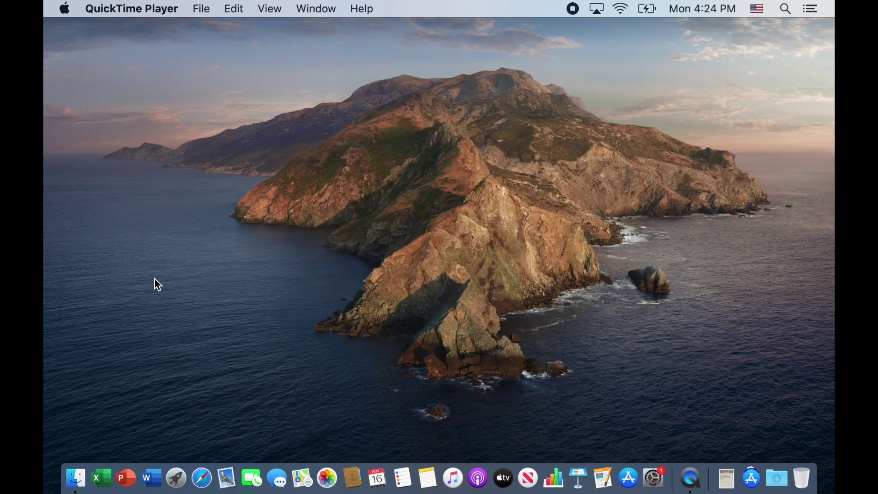
{"action": "left_click", "coordinate": [76, 478]}
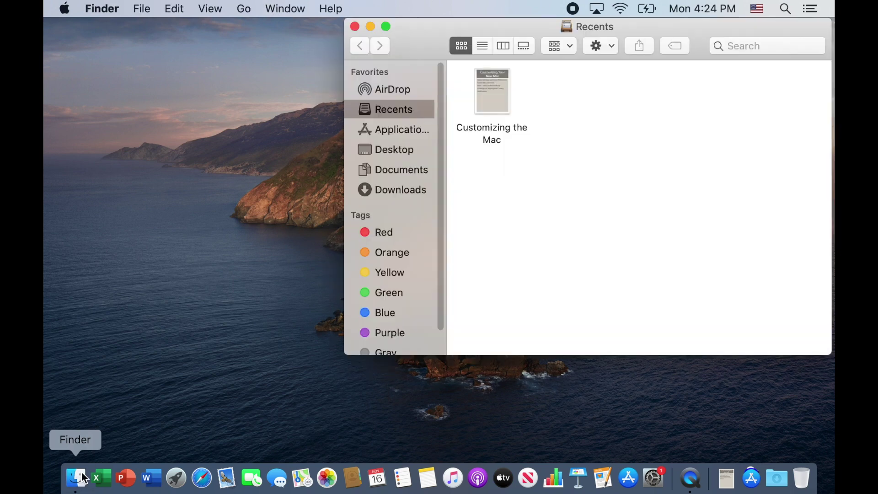
- Set the toolbar to show Icon and Text, and remove Edit Tags, Share, Action and Group
{"action": "right_click", "coordinate": [440, 24]}
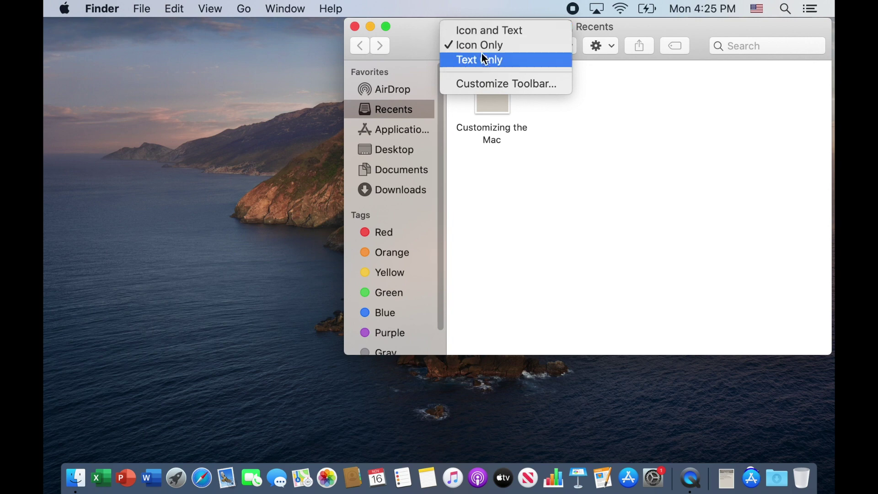
{"action": "left_click", "coordinate": [502, 88]}
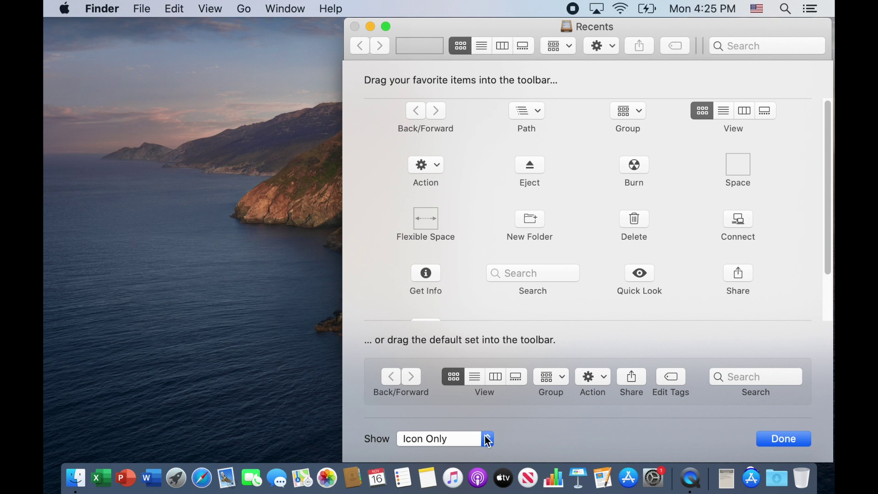
{"action": "left_click_drag", "start_coordinate": [487, 439], "coordinate": [473, 394]}
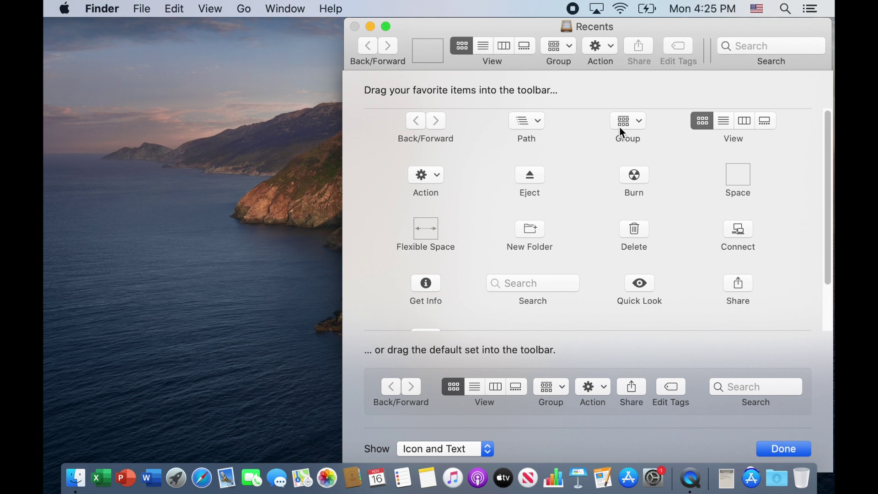
{"action": "left_click_drag", "start_coordinate": [669, 45], "coordinate": [657, 98]}
{"action": "left_click_drag", "start_coordinate": [641, 51], "coordinate": [627, 90]}
{"action": "left_click_drag", "start_coordinate": [602, 51], "coordinate": [583, 114]}
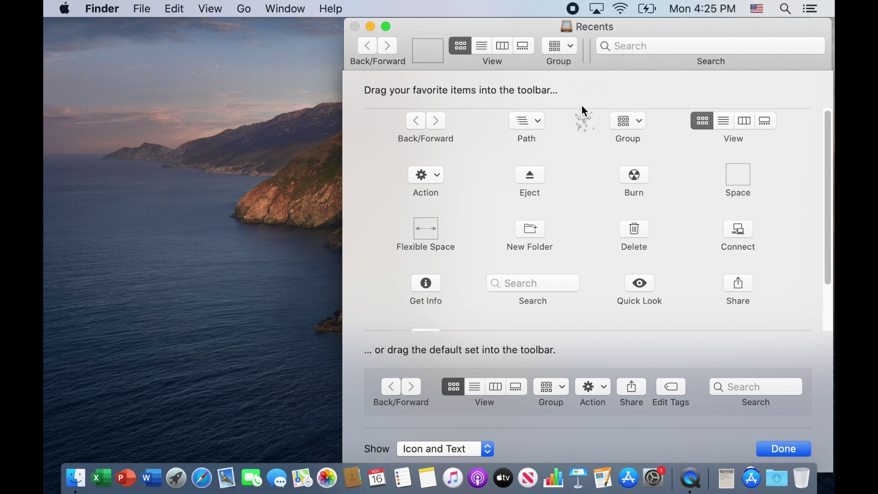
{"action": "left_click_drag", "start_coordinate": [563, 40], "coordinate": [580, 130]}
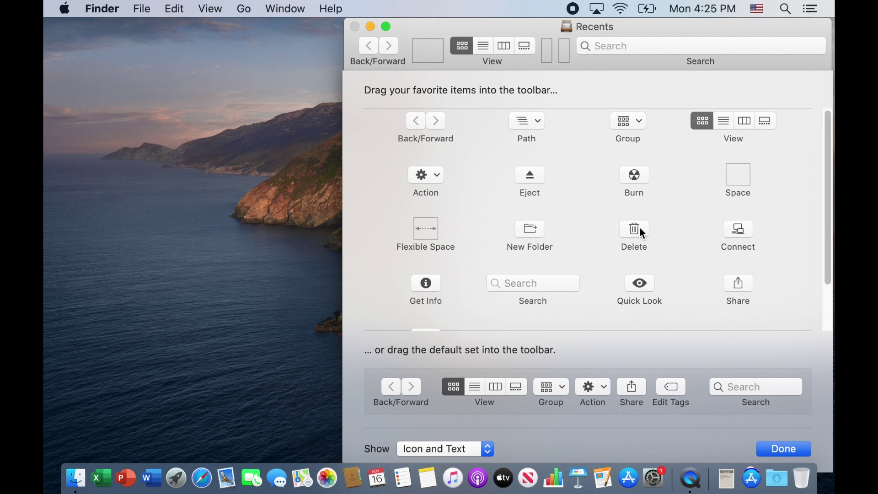
- Add Delete, Quick Look, Get Info and Path to the toolbar, with Path between View and Get Info
{"action": "left_click_drag", "start_coordinate": [639, 228], "coordinate": [593, 54]}
{"action": "left_click_drag", "start_coordinate": [631, 275], "coordinate": [568, 49]}
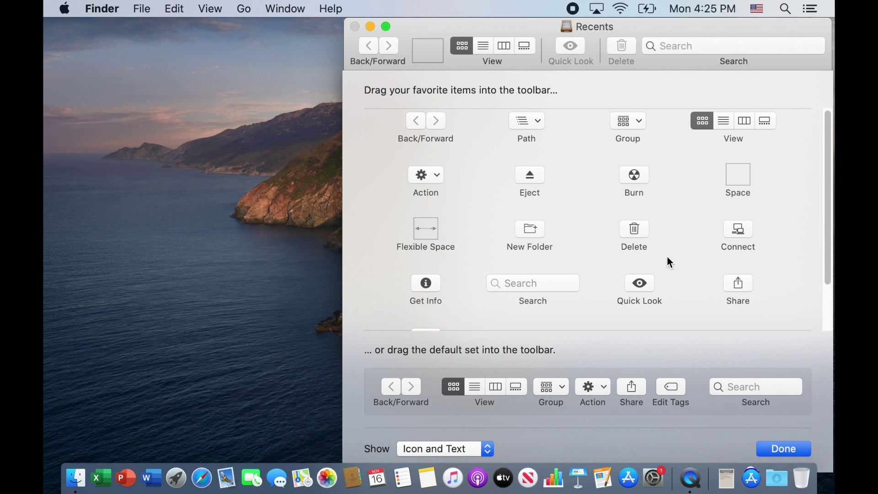
{"action": "left_click_drag", "start_coordinate": [425, 282], "coordinate": [548, 47]}
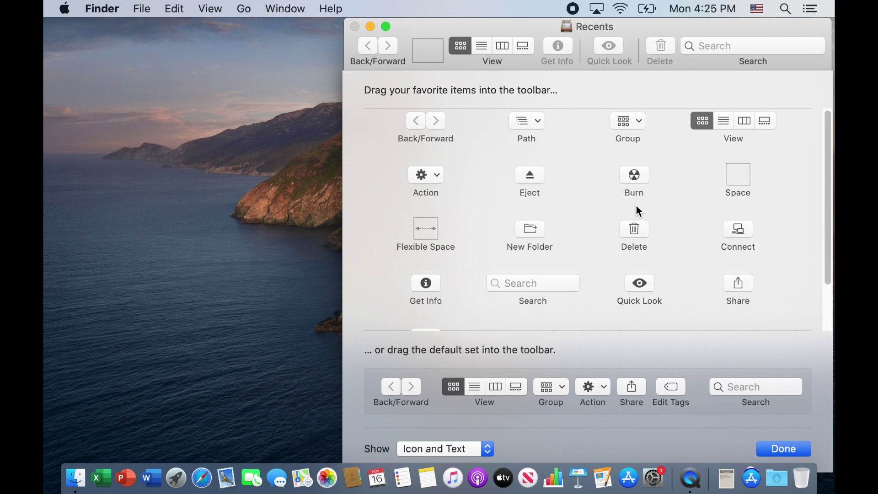
{"action": "left_click", "coordinate": [532, 122]}
{"action": "left_click_drag", "start_coordinate": [531, 118], "coordinate": [554, 47]}
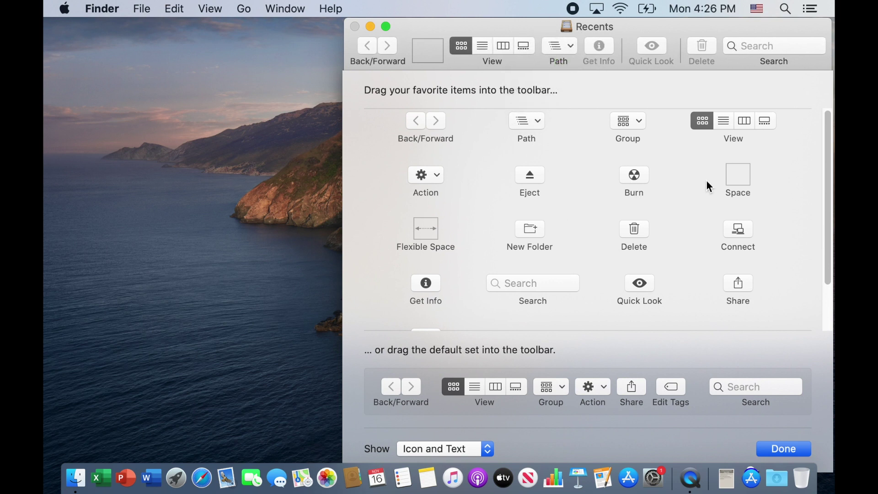
{"action": "left_click", "coordinate": [784, 448]}
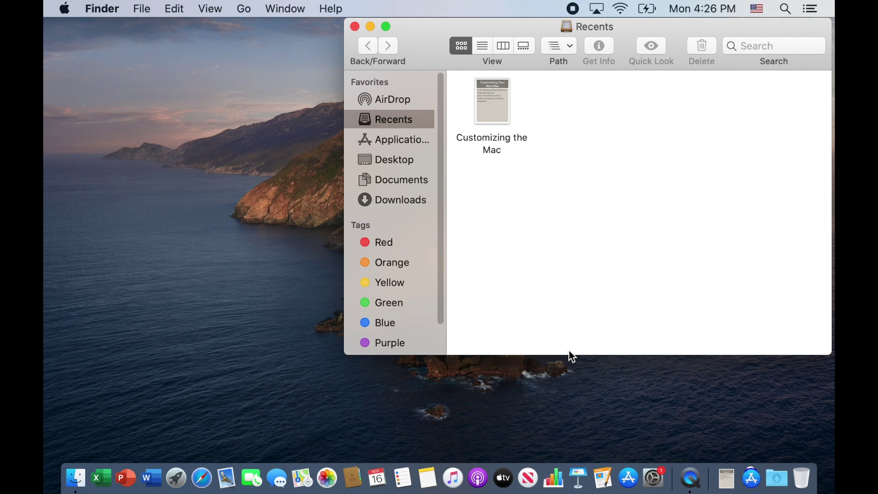
- Show the status bar reading '1 item' and shrink the file icon slightly with the size slider
{"action": "left_click", "coordinate": [214, 8]}
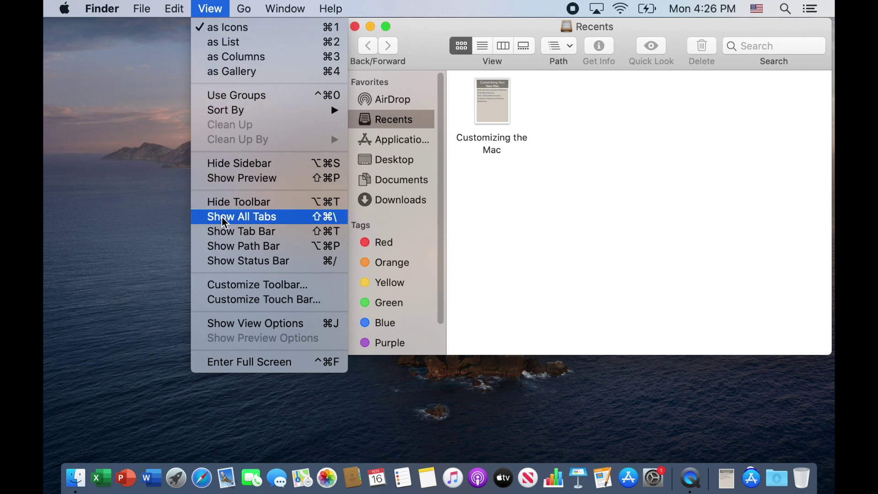
{"action": "left_click", "coordinate": [247, 261]}
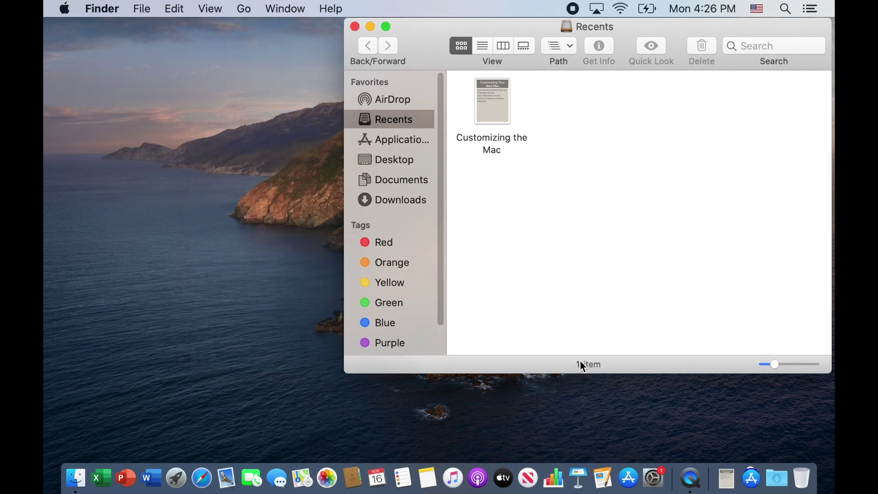
{"action": "mouse_move", "coordinate": [775, 365]}
{"action": "left_mouse_down"}
{"action": "mouse_move", "coordinate": [784, 363]}
{"action": "mouse_move", "coordinate": [773, 365]}
{"action": "left_mouse_up"}
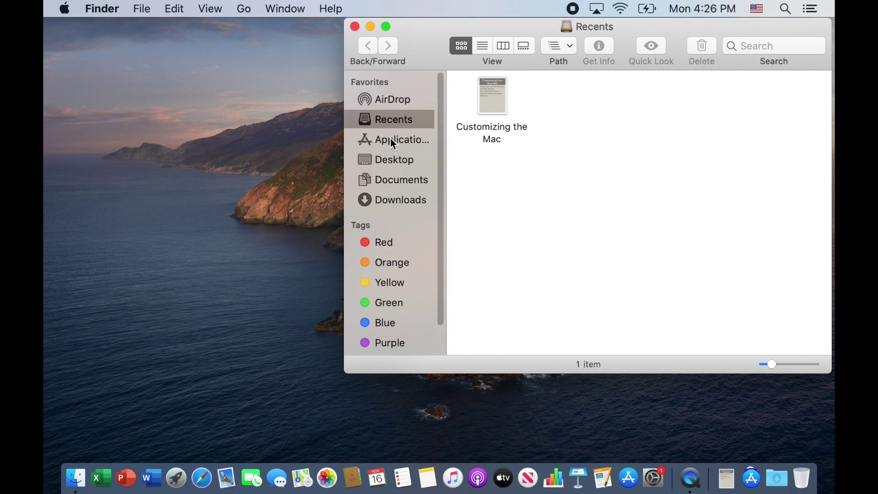
- In Finder Preferences' Sidebar settings, hide Bonjour computers and move Recents below Downloads
{"action": "left_click", "coordinate": [111, 9]}
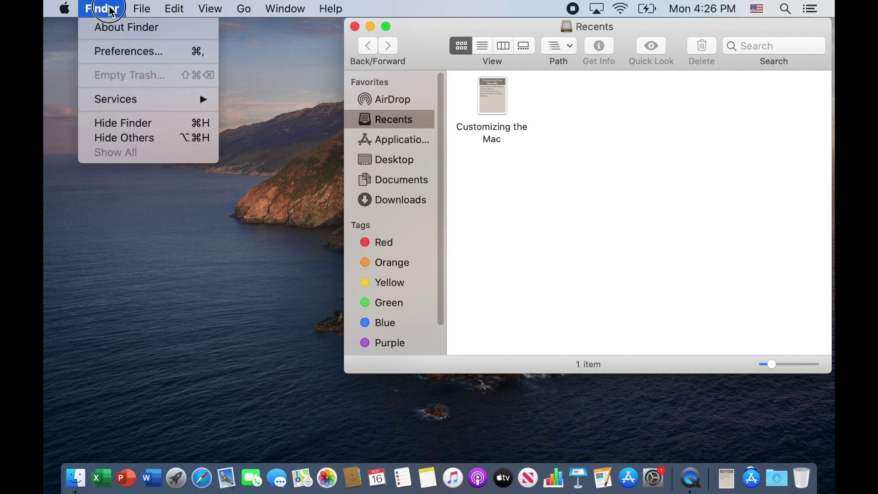
{"action": "left_click", "coordinate": [123, 52]}
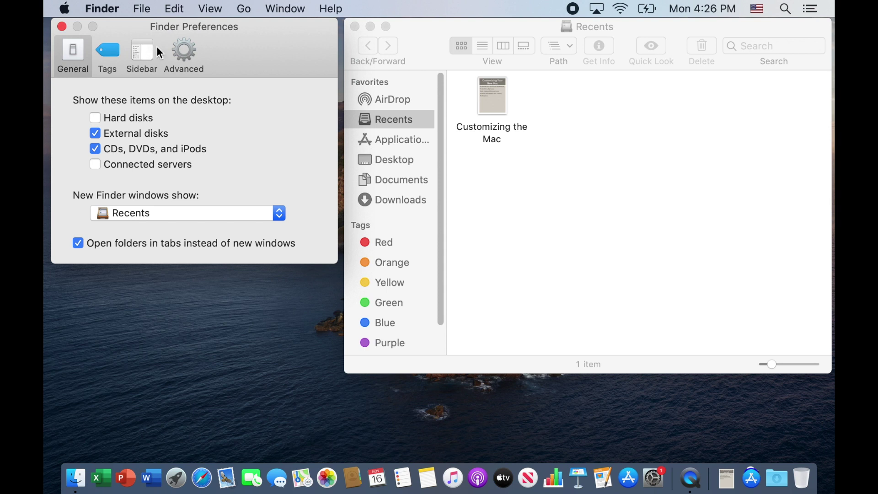
{"action": "left_click", "coordinate": [142, 49]}
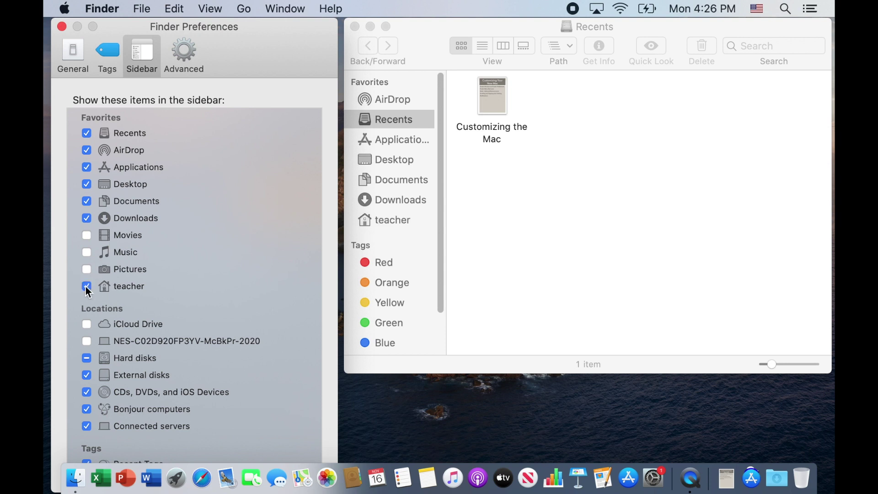
{"action": "left_click", "coordinate": [87, 324]}
{"action": "left_click", "coordinate": [87, 326]}
{"action": "left_click", "coordinate": [86, 408]}
{"action": "left_click_drag", "start_coordinate": [387, 119], "coordinate": [397, 196]}
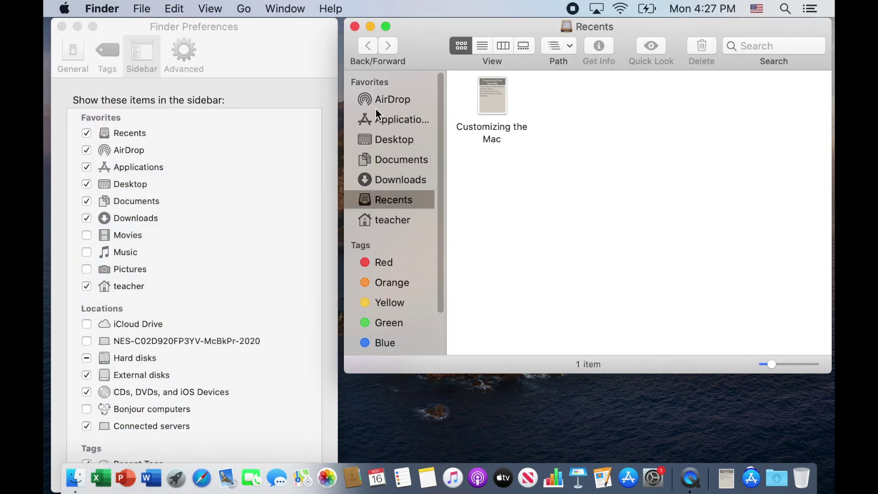
{"action": "left_click", "coordinate": [266, 32]}
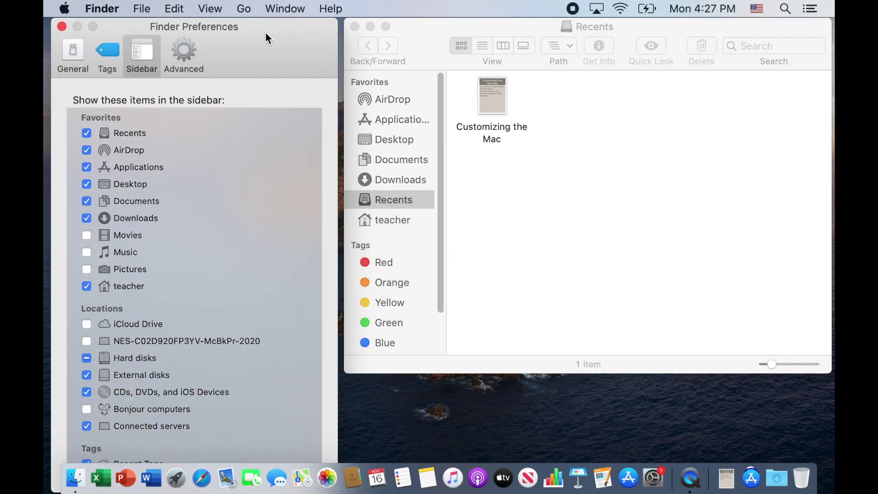
- In General settings, make new Finder windows open the home folder, then close Preferences
{"action": "left_click", "coordinate": [75, 53]}
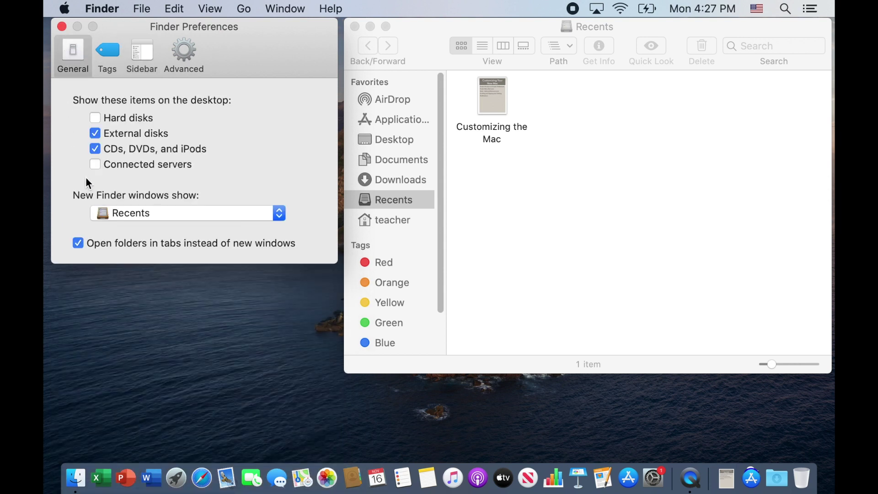
{"action": "left_click", "coordinate": [152, 217]}
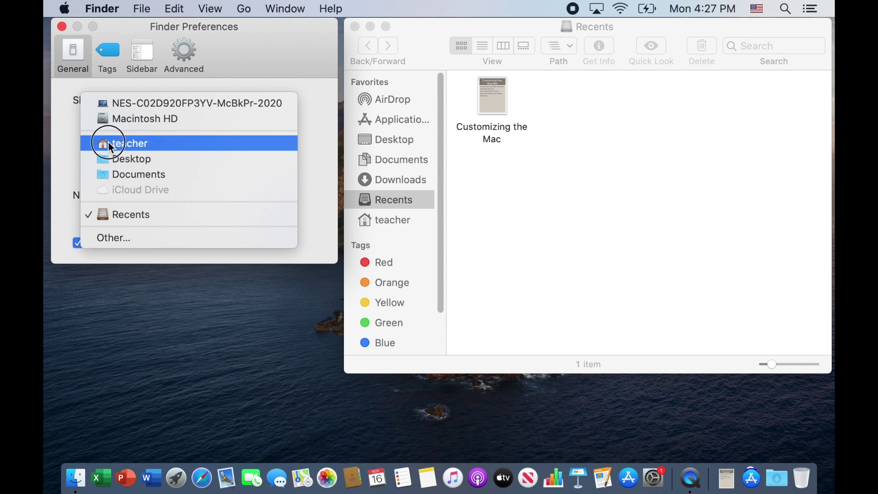
{"action": "left_click", "coordinate": [136, 143]}
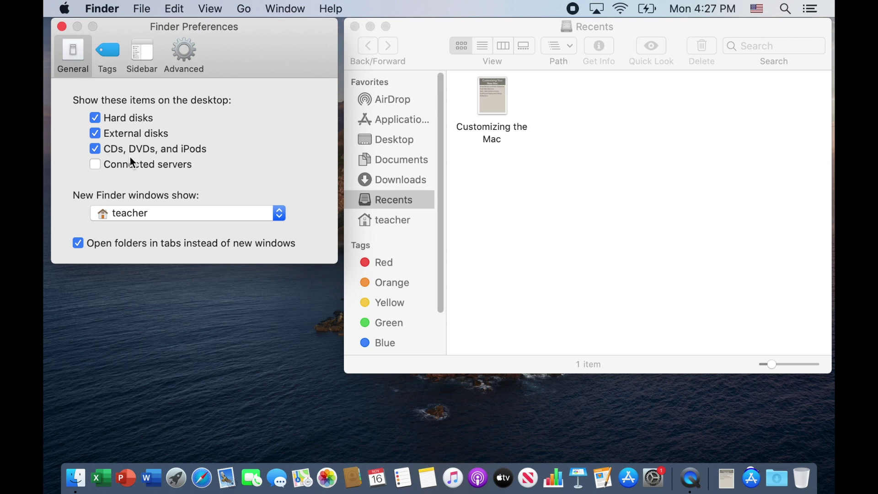
{"action": "left_click", "coordinate": [62, 27]}
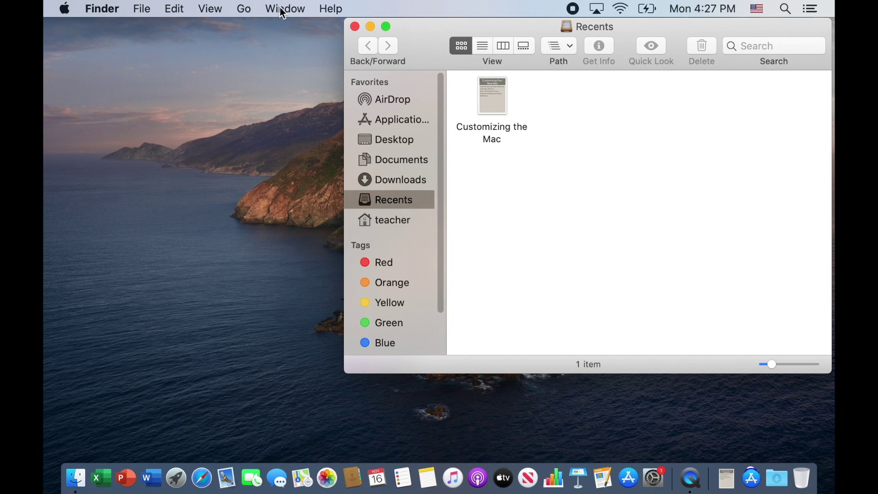
- Close the Recents window and open the keyboard input-source menu in the menu bar
{"action": "left_click", "coordinate": [355, 27]}
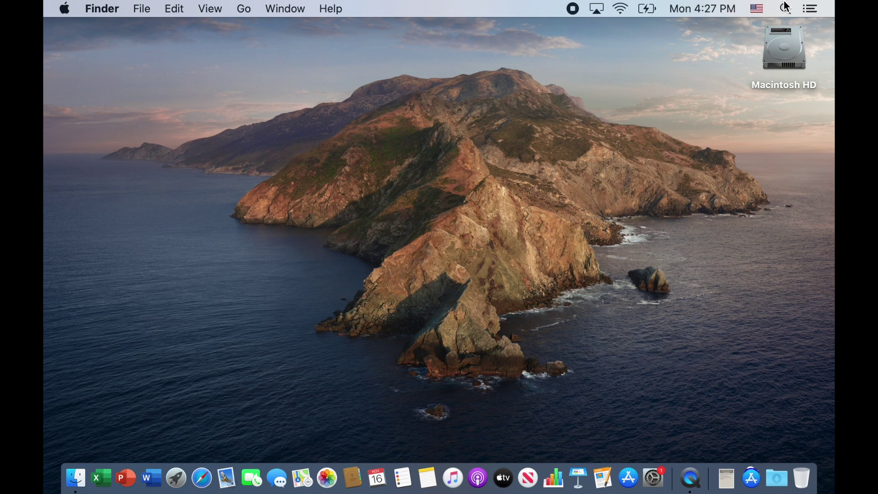
{"action": "left_click", "coordinate": [759, 9]}
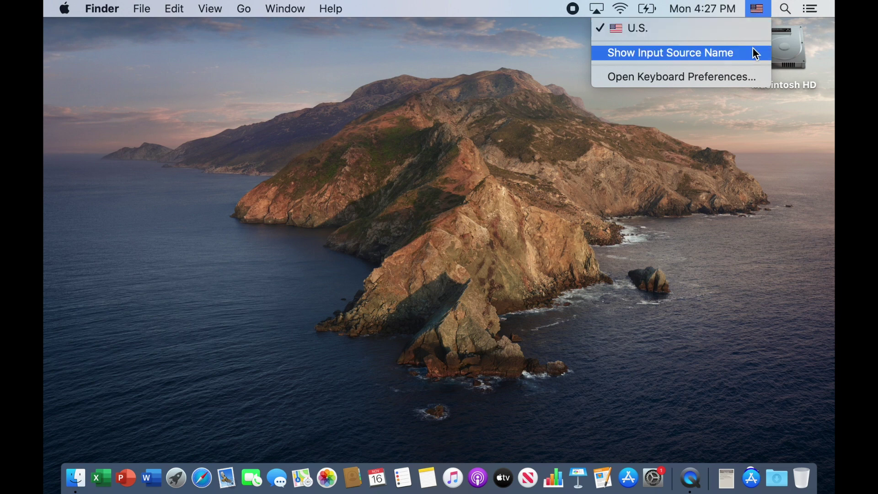
- Hide the input-source flag in Keyboard preferences and show the volume control via Sound preferences
{"action": "left_click", "coordinate": [748, 78]}
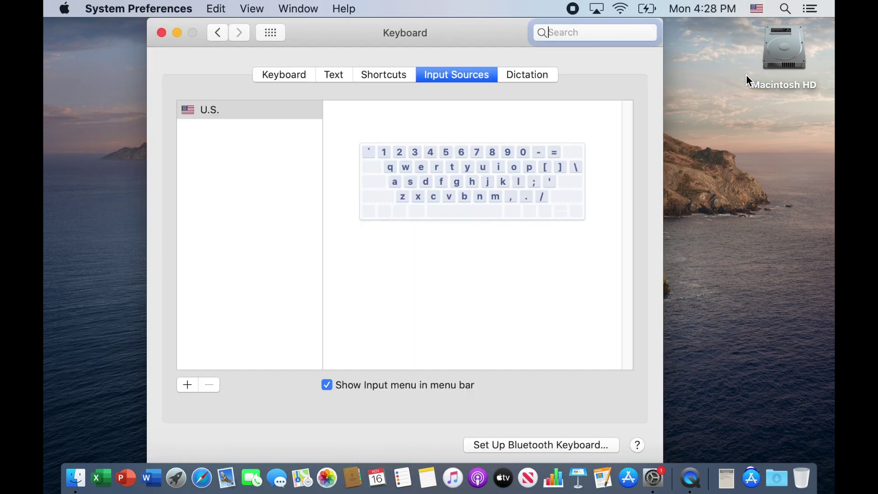
{"action": "left_click", "coordinate": [327, 386]}
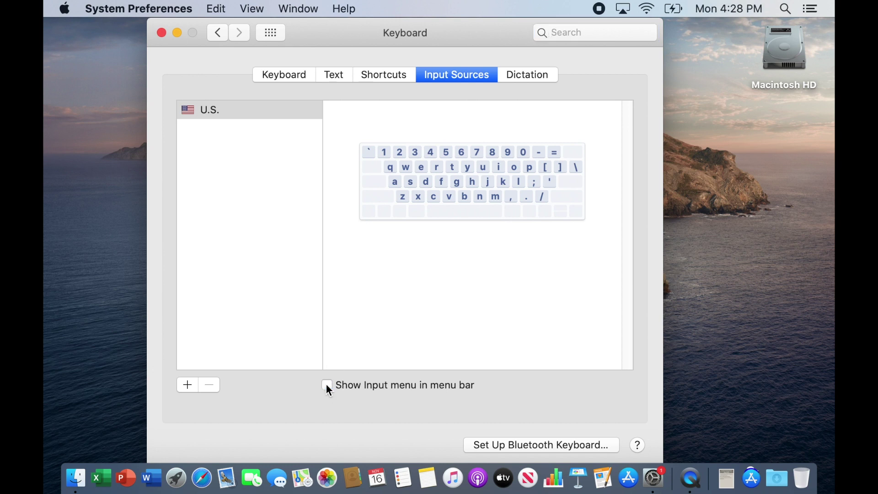
{"action": "left_click", "coordinate": [270, 33]}
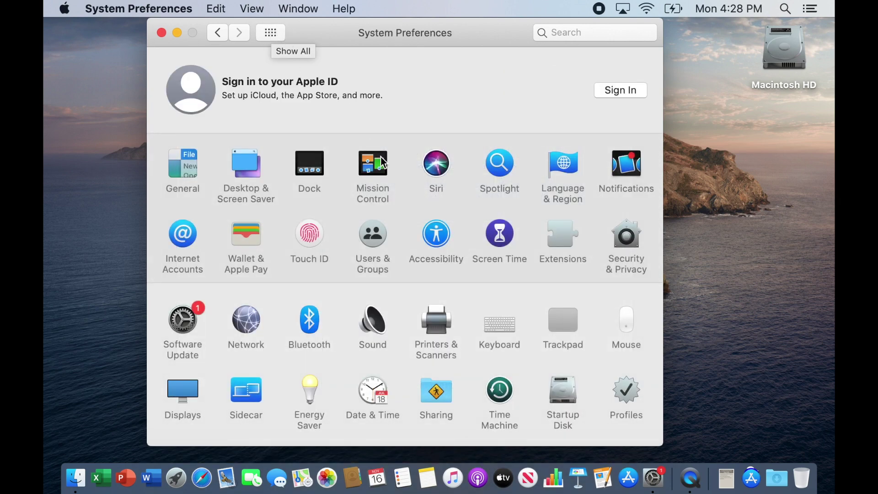
{"action": "left_click", "coordinate": [374, 326]}
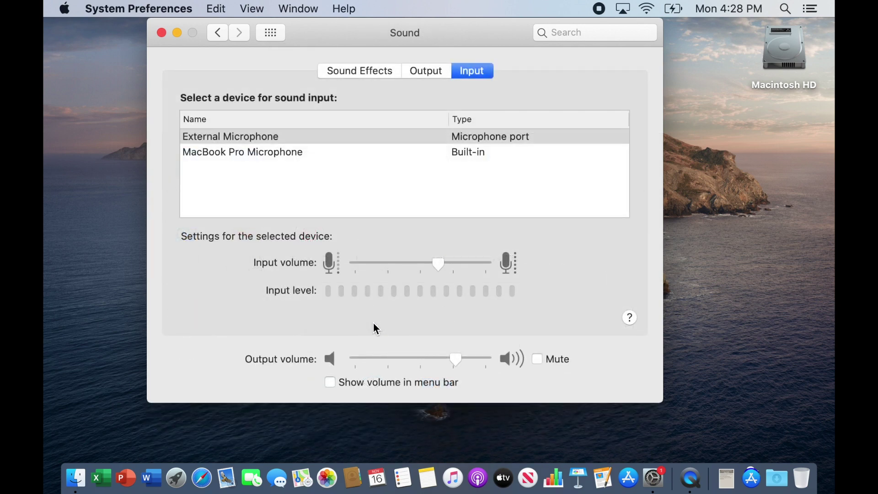
{"action": "left_click", "coordinate": [331, 383]}
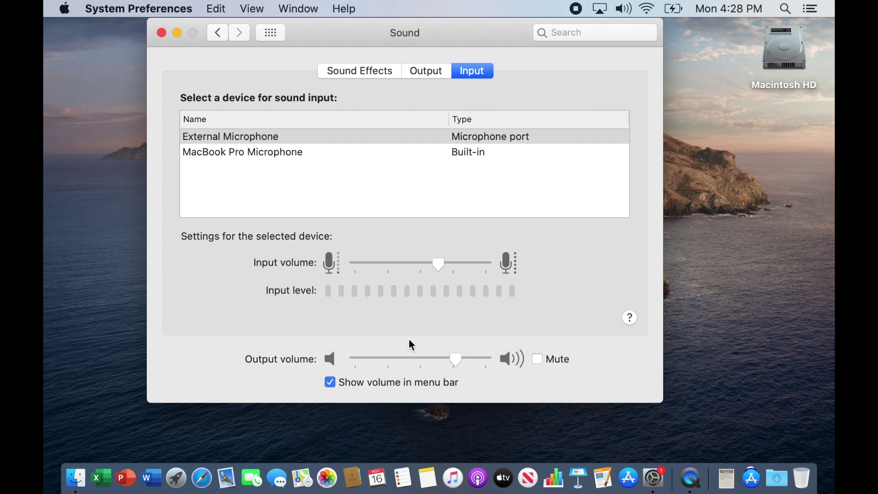
{"action": "left_click", "coordinate": [626, 10]}
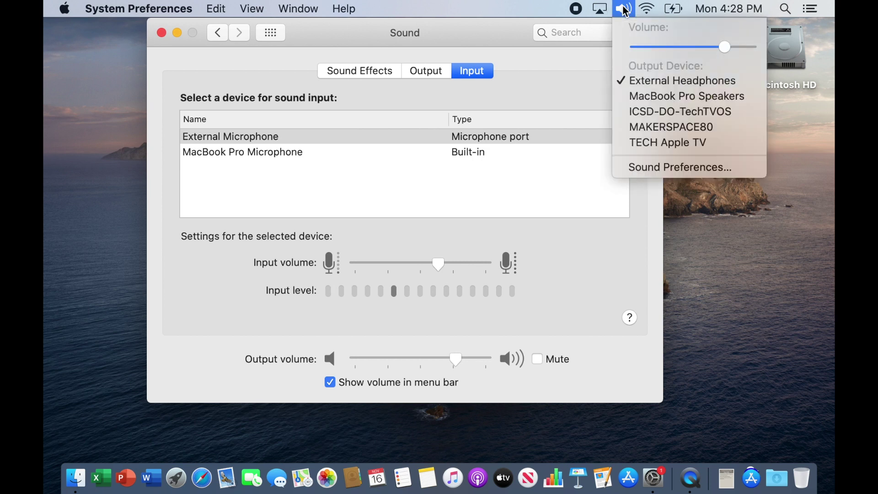
{"action": "left_click", "coordinate": [626, 10]}
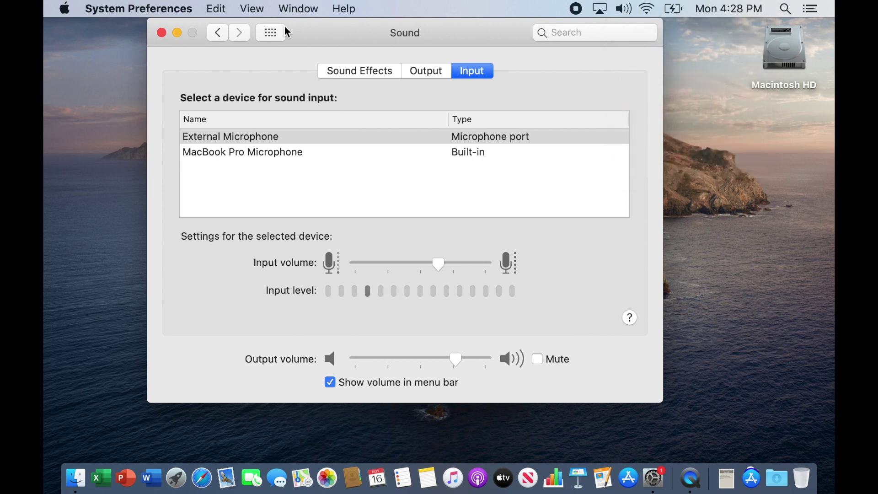
{"action": "left_click", "coordinate": [162, 33]}
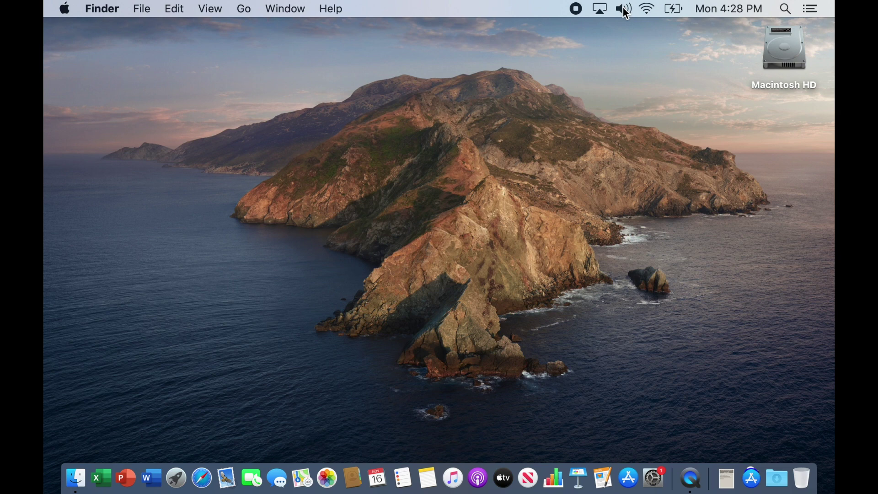
- Move the volume icon beside the battery and show the battery percentage (73%)
{"action": "left_click_drag", "start_coordinate": [626, 14], "coordinate": [656, 13]}
{"action": "left_click", "coordinate": [677, 10]}
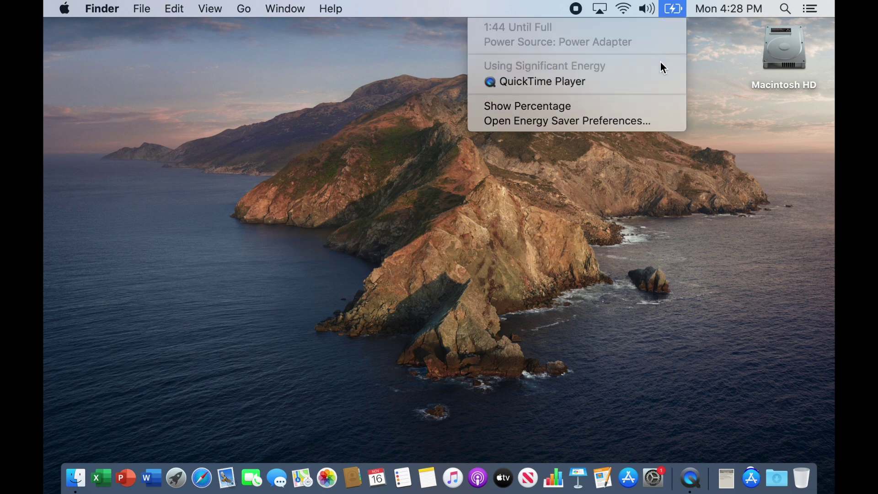
{"action": "left_click", "coordinate": [656, 103]}
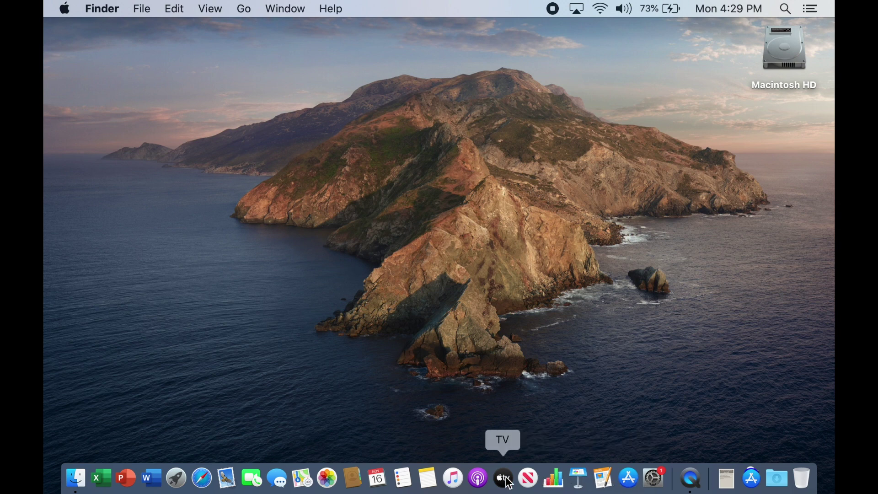
- Remove TV, Podcasts, Music, News and Numbers from the Dock
{"action": "left_click_drag", "start_coordinate": [506, 479], "coordinate": [525, 379]}
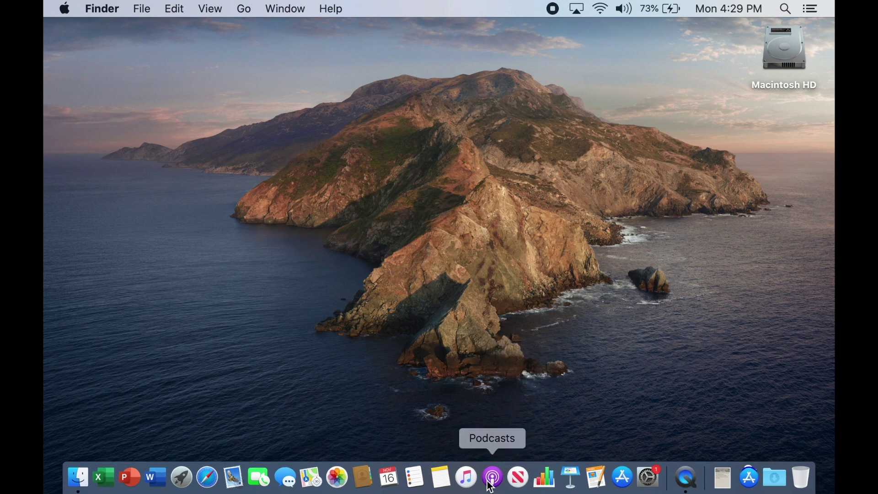
{"action": "left_click_drag", "start_coordinate": [480, 477], "coordinate": [498, 373]}
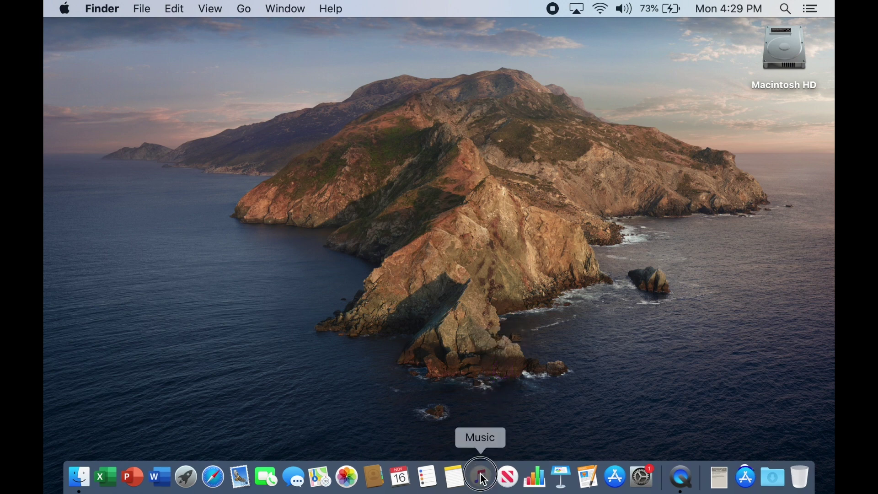
{"action": "left_click_drag", "start_coordinate": [480, 477], "coordinate": [482, 380]}
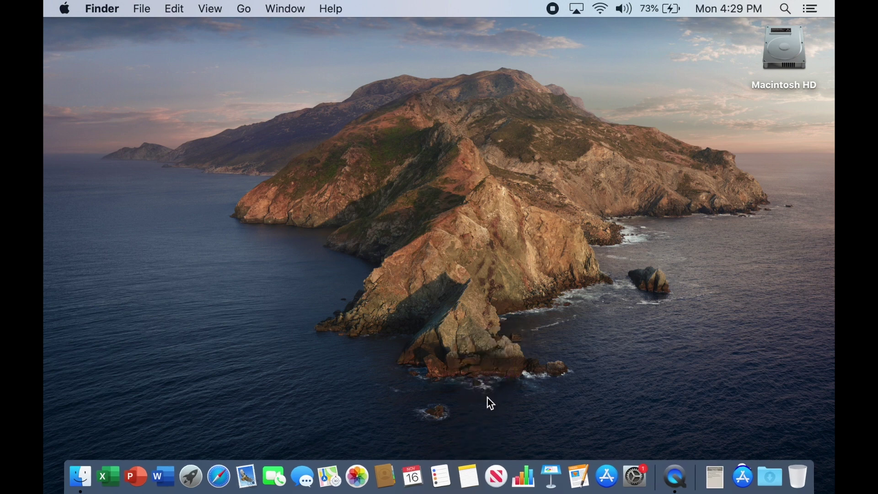
{"action": "right_click", "coordinate": [496, 478]}
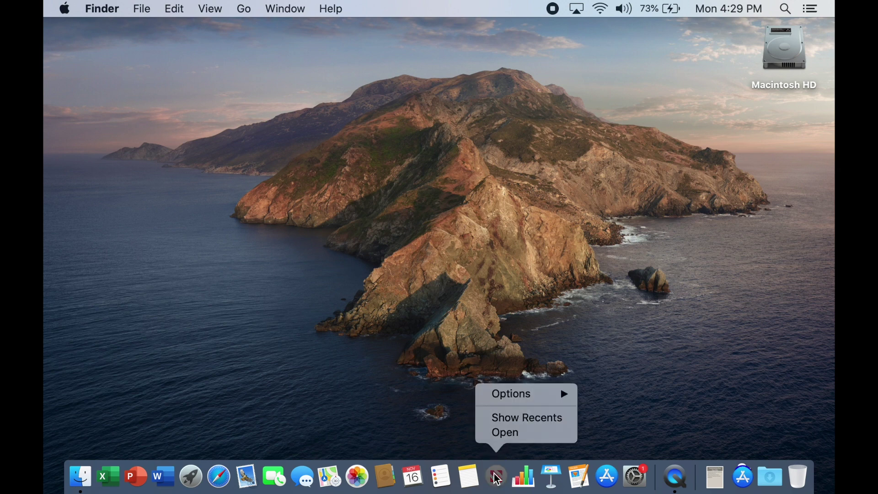
{"action": "mouse_move", "coordinate": [491, 394]}
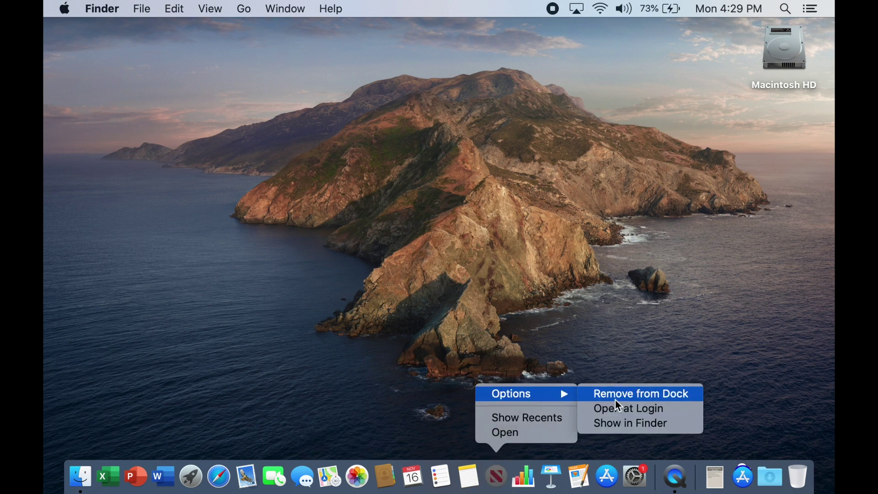
{"action": "left_click", "coordinate": [639, 401]}
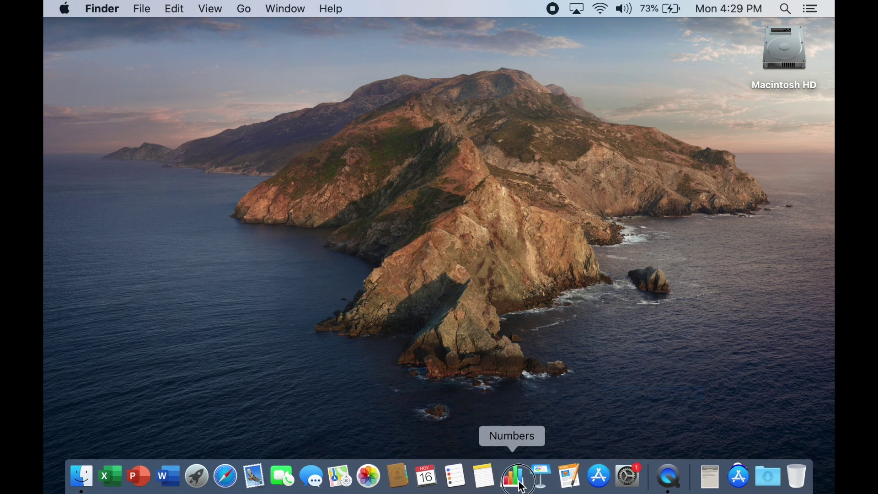
{"action": "left_click_drag", "start_coordinate": [512, 476], "coordinate": [521, 366]}
- Remove Keynote, Pages, Notes, Reminders, Calendar, Mail, FaceTime and Messages from the Dock
{"action": "left_click_drag", "start_coordinate": [546, 472], "coordinate": [546, 368]}
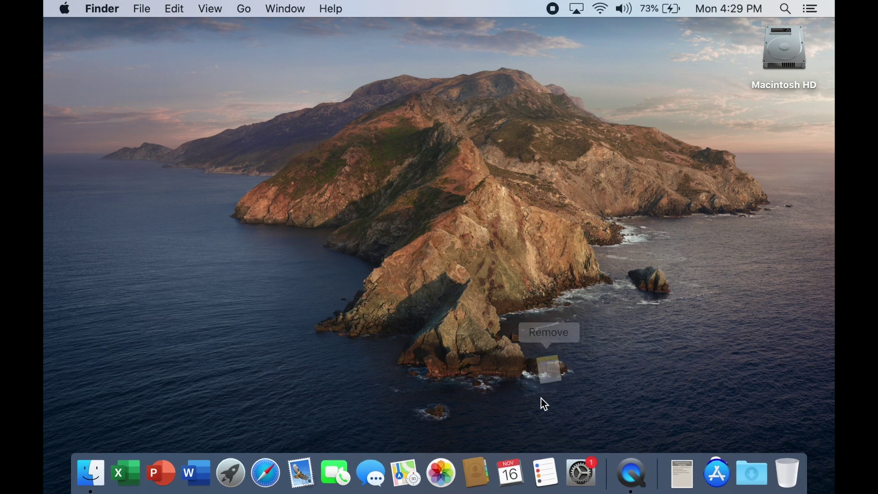
{"action": "left_click_drag", "start_coordinate": [542, 457], "coordinate": [533, 382]}
{"action": "left_click_drag", "start_coordinate": [526, 474], "coordinate": [506, 366]}
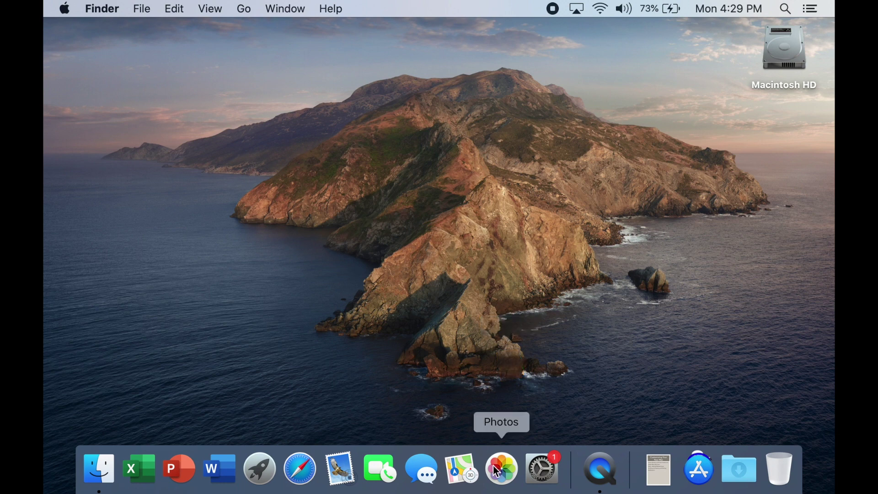
{"action": "left_click_drag", "start_coordinate": [500, 469], "coordinate": [474, 387]}
{"action": "left_click_drag", "start_coordinate": [375, 466], "coordinate": [394, 380]}
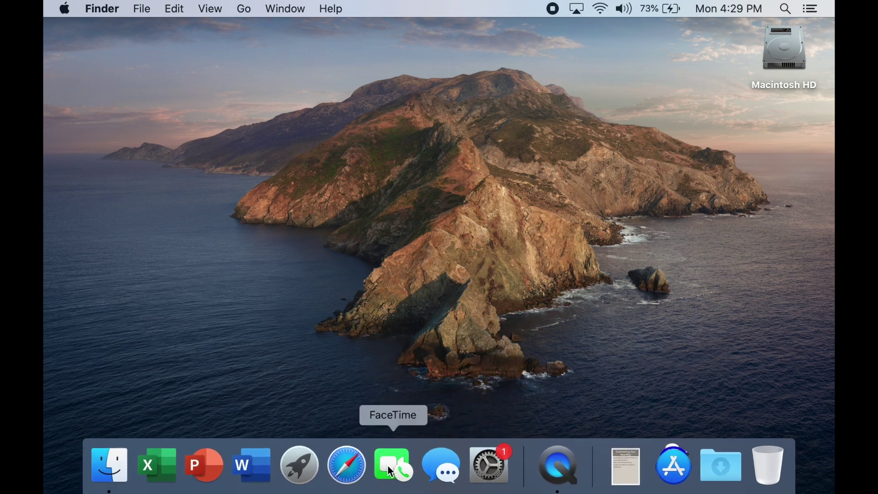
{"action": "right_click", "coordinate": [392, 468]}
{"action": "mouse_move", "coordinate": [422, 371]}
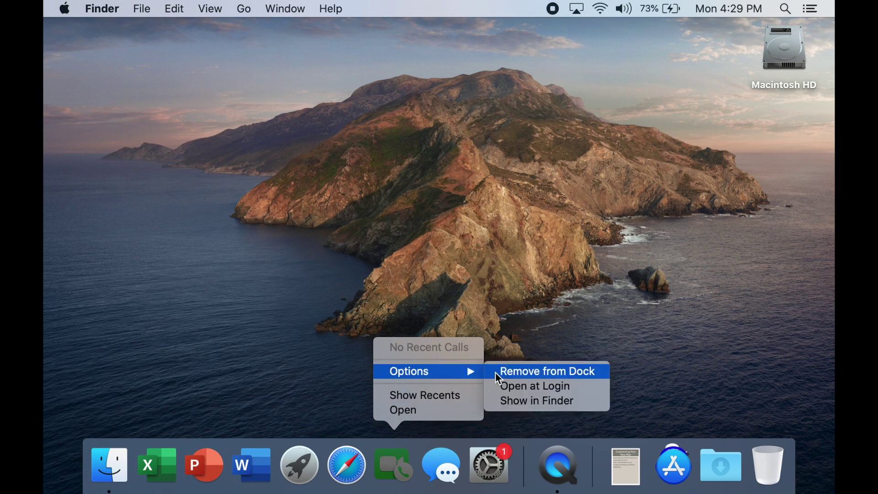
{"action": "right_click", "coordinate": [417, 457]}
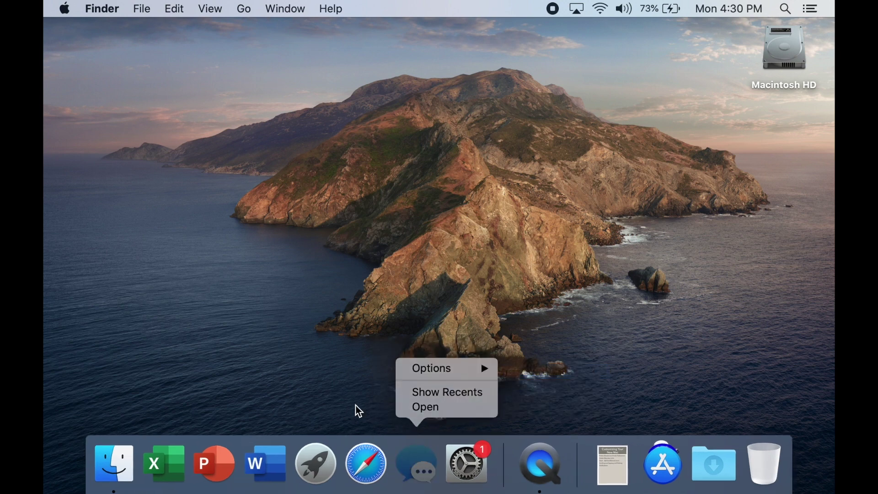
{"action": "mouse_move", "coordinate": [449, 369]}
{"action": "left_click", "coordinate": [526, 366]}
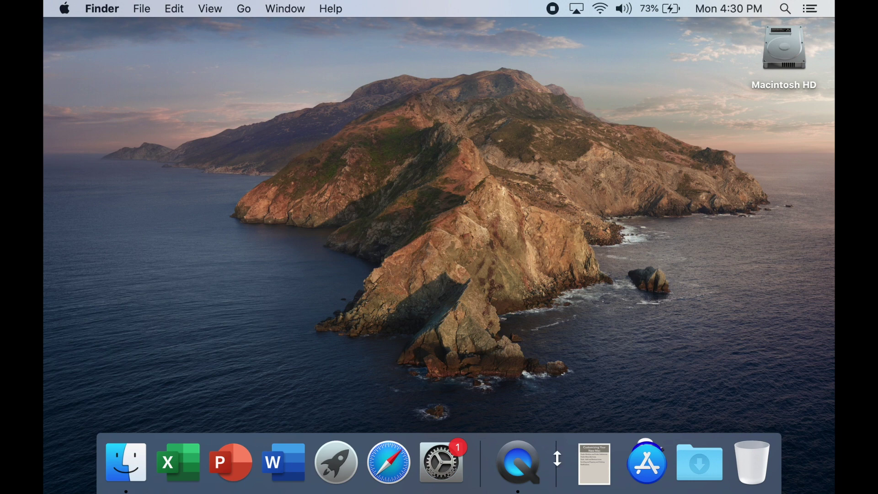
- Shrink the Dock's icons to a much smaller, compact size using the divider
{"action": "left_click_drag", "start_coordinate": [557, 461], "coordinate": [550, 490]}
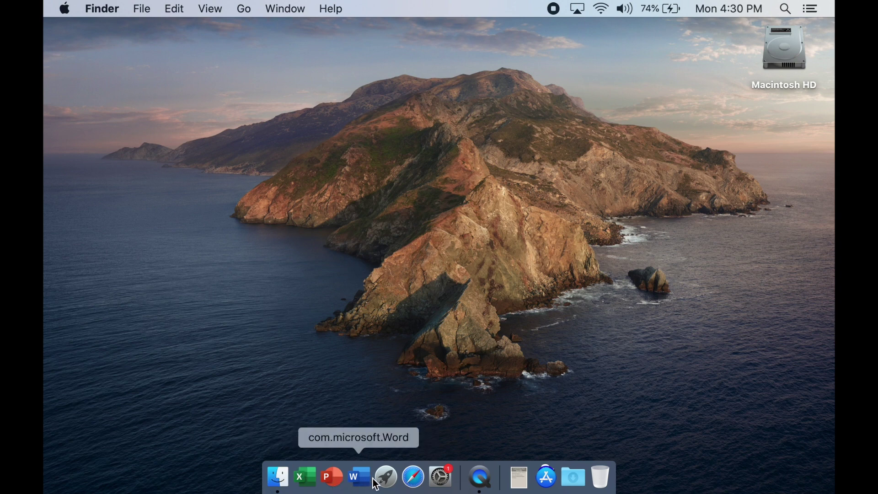
- Add Google Chrome to the Dock from the Applications folder, then close and reopen a Finder window
{"action": "left_click", "coordinate": [278, 478]}
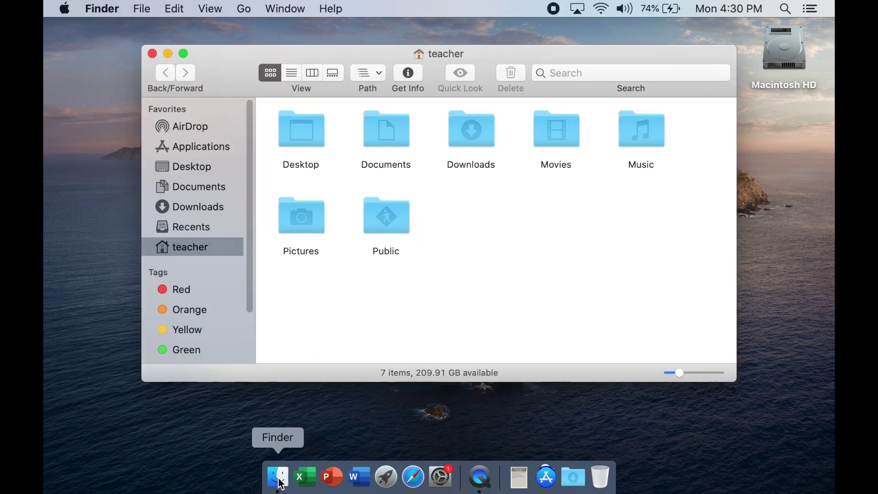
{"action": "left_click", "coordinate": [212, 146]}
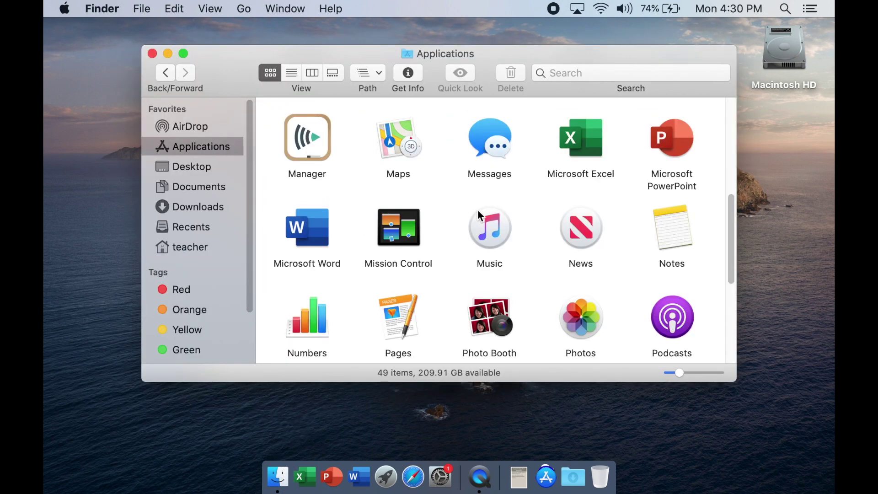
{"action": "left_click_drag", "start_coordinate": [731, 238], "coordinate": [706, 141]}
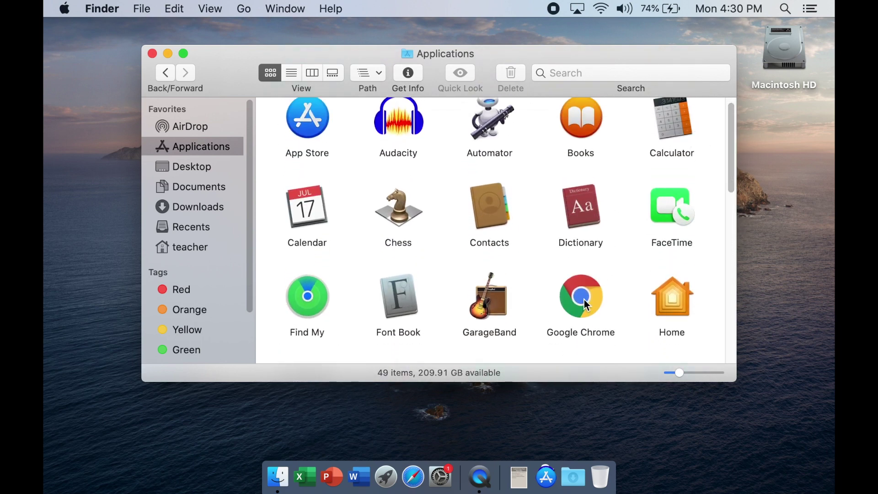
{"action": "left_click_drag", "start_coordinate": [585, 307], "coordinate": [377, 488]}
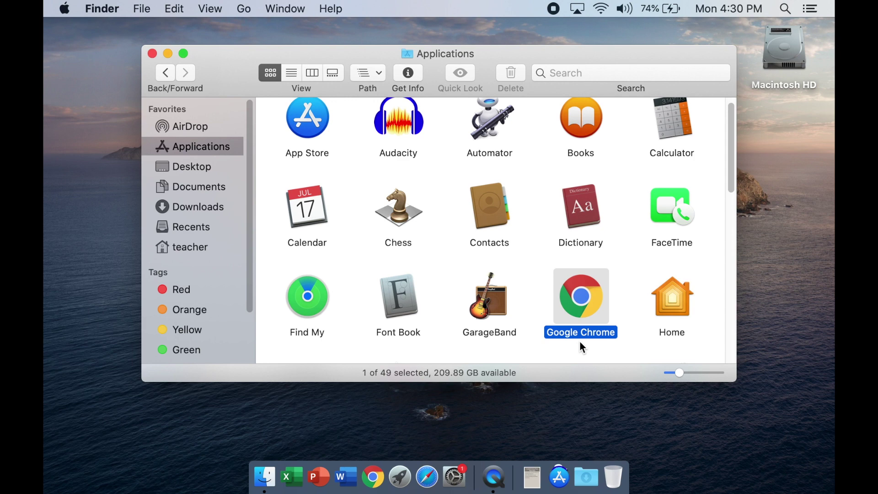
{"action": "left_click", "coordinate": [151, 54]}
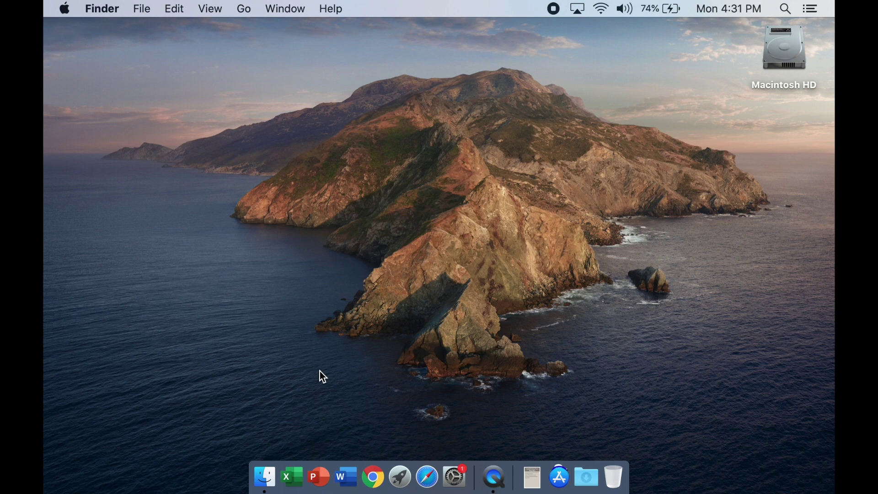
{"action": "left_click", "coordinate": [267, 478]}
- Show the Applications folder and scroll through its 49 app icons
{"action": "left_click", "coordinate": [199, 151]}
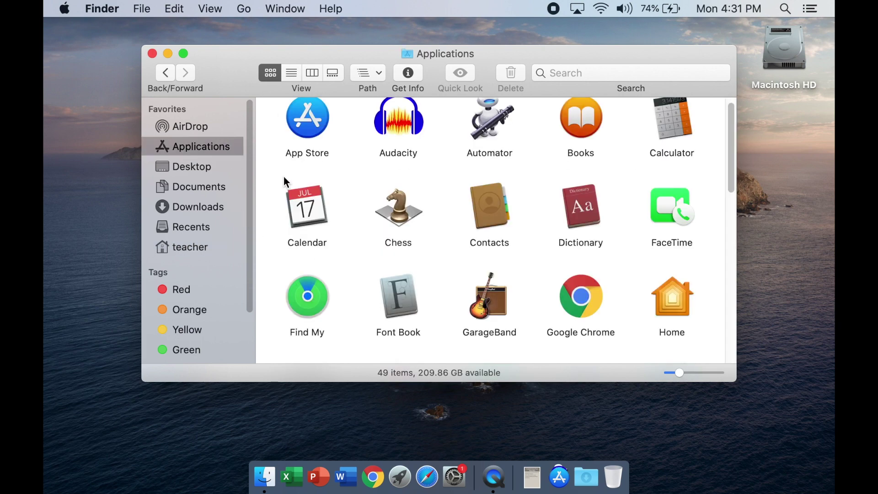
{"action": "scroll", "coordinate": [442, 226], "scroll_direction": "down", "scroll_amount": 3}
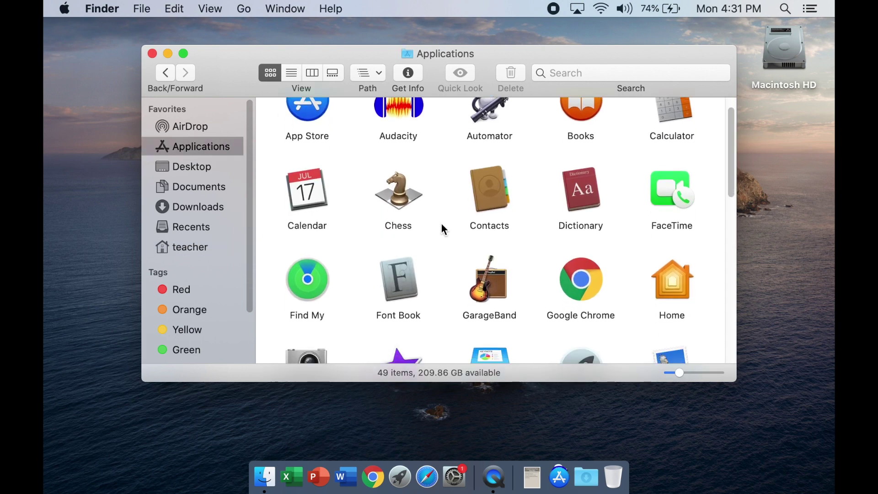
{"action": "scroll", "coordinate": [441, 223], "scroll_direction": "down", "scroll_amount": 3}
{"action": "scroll", "coordinate": [441, 224], "scroll_direction": "up", "scroll_amount": 4}
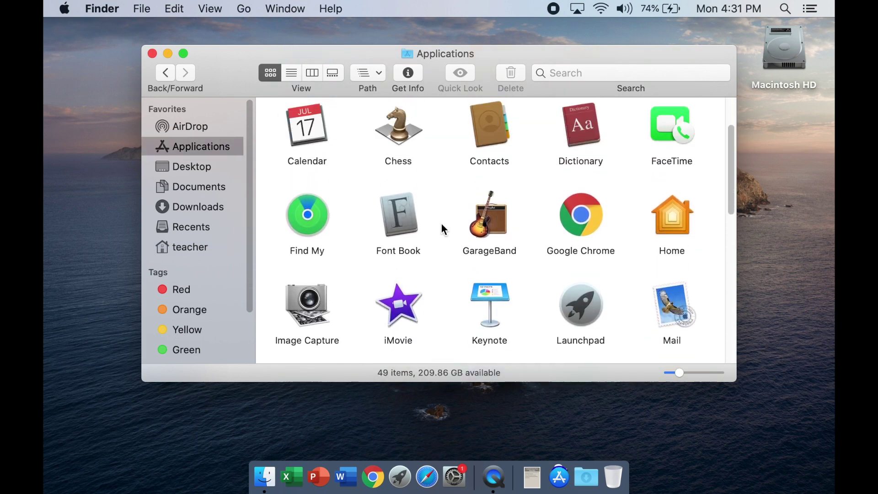
{"action": "scroll", "coordinate": [441, 224], "scroll_direction": "down", "scroll_amount": 3}
{"action": "scroll", "coordinate": [441, 227], "scroll_direction": "down", "scroll_amount": 3}
{"action": "scroll", "coordinate": [441, 227], "scroll_direction": "up", "scroll_amount": 5}
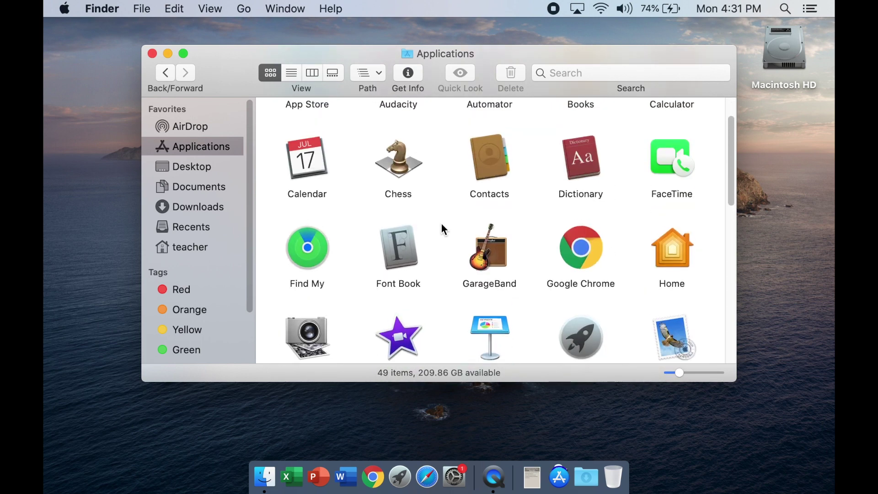
{"action": "scroll", "coordinate": [441, 224], "scroll_direction": "down", "scroll_amount": 2}
{"action": "scroll", "coordinate": [442, 224], "scroll_direction": "up", "scroll_amount": 1}
{"action": "scroll", "coordinate": [441, 224], "scroll_direction": "down", "scroll_amount": 1}
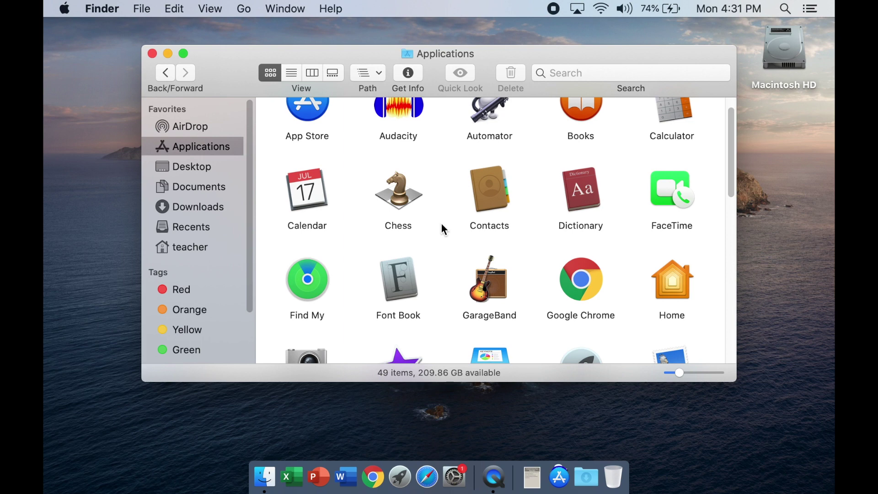
{"action": "scroll", "coordinate": [450, 229], "scroll_direction": "down", "scroll_amount": 3}
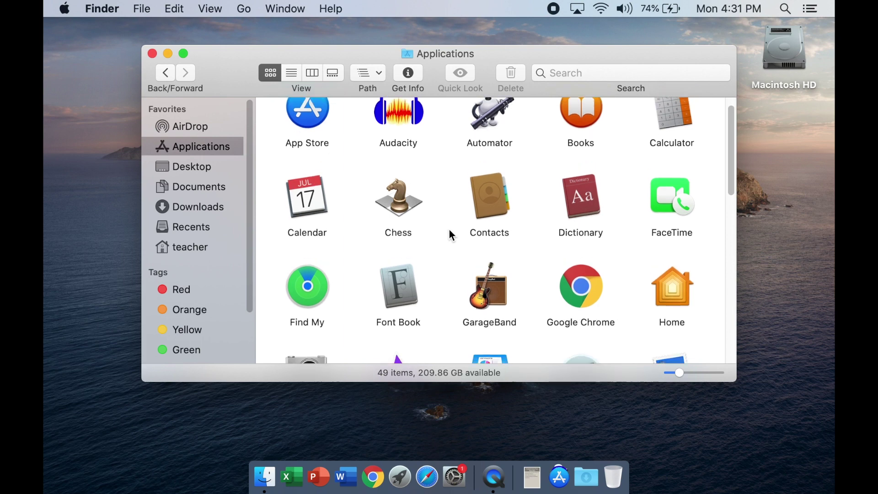
{"action": "scroll", "coordinate": [449, 235], "scroll_direction": "up", "scroll_amount": 3}
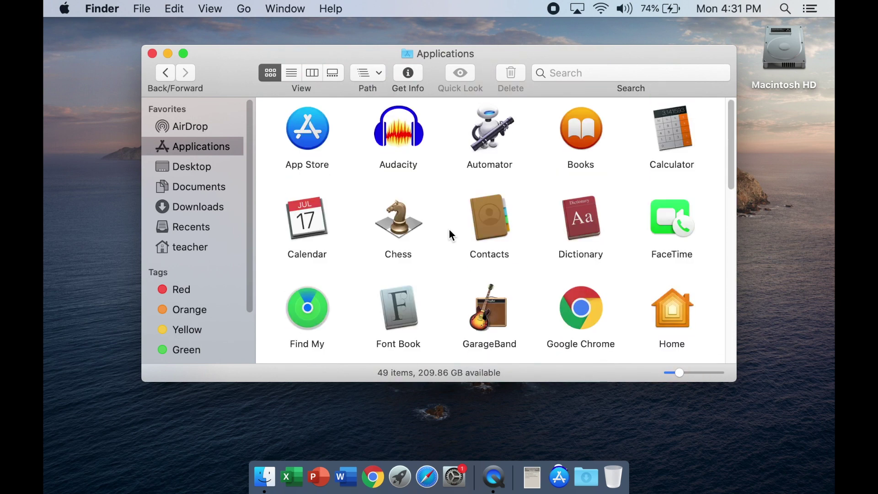
{"action": "scroll", "coordinate": [449, 230], "scroll_direction": "down", "scroll_amount": 1}
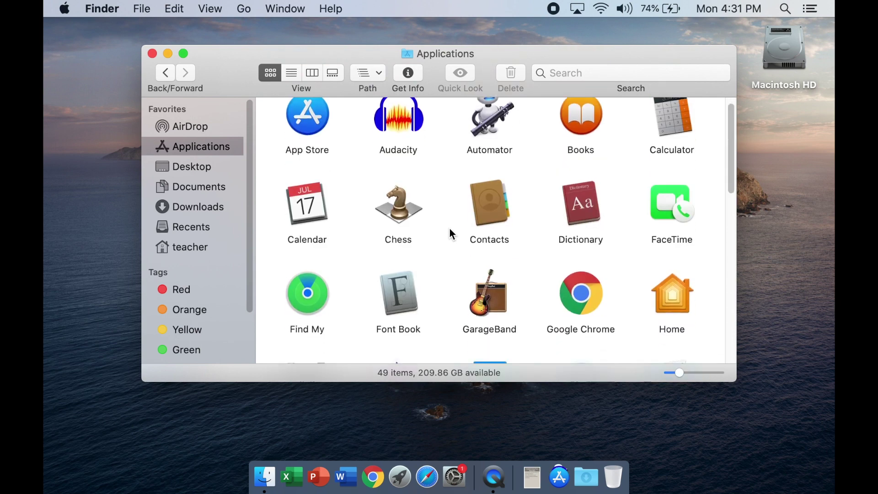
{"action": "scroll", "coordinate": [450, 228], "scroll_direction": "up", "scroll_amount": 1}
{"action": "scroll", "coordinate": [449, 228], "scroll_direction": "down", "scroll_amount": 5}
{"action": "scroll", "coordinate": [450, 227], "scroll_direction": "up", "scroll_amount": 5}
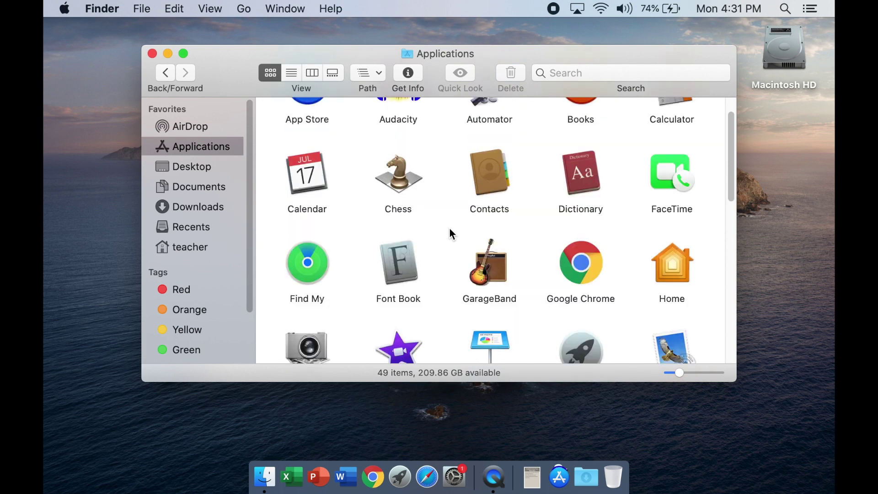
{"action": "scroll", "coordinate": [450, 227], "scroll_direction": "down", "scroll_amount": 3}
{"action": "scroll", "coordinate": [449, 227], "scroll_direction": "up", "scroll_amount": 1}
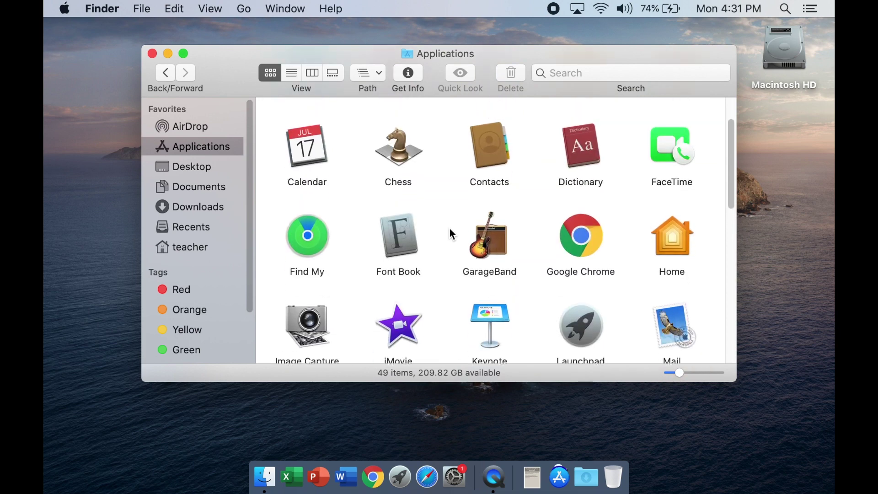
{"action": "left_click", "coordinate": [455, 478]}
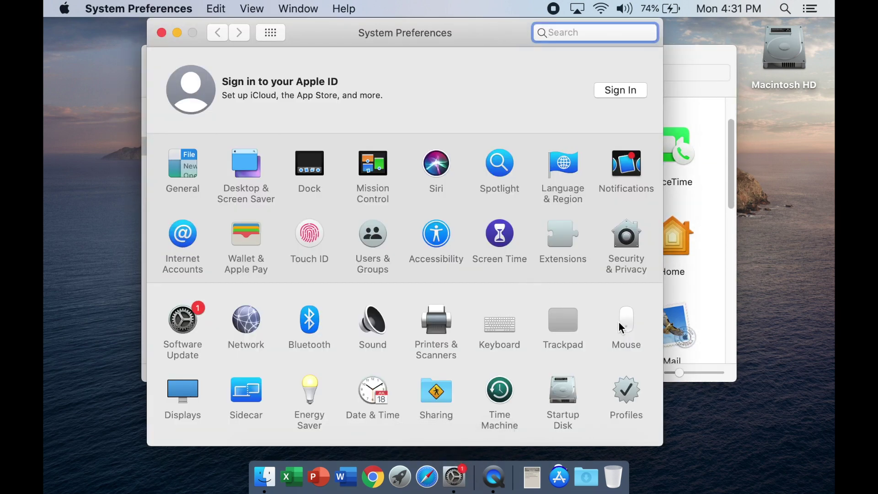
- Uncheck 'Scroll direction: Natural' in the Mouse preferences pane
{"action": "left_click", "coordinate": [625, 322]}
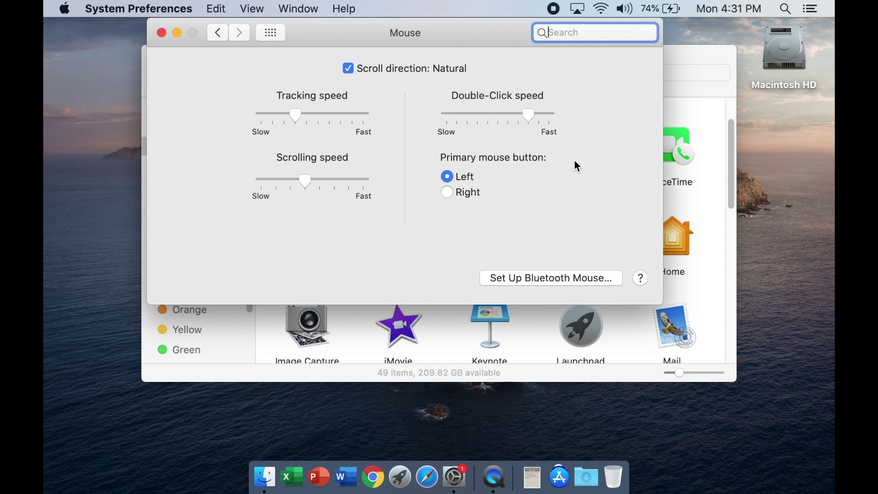
{"action": "left_click", "coordinate": [348, 69]}
- Turn on natural scroll direction under Trackpad's Scroll & Zoom settings
{"action": "left_click", "coordinate": [276, 34]}
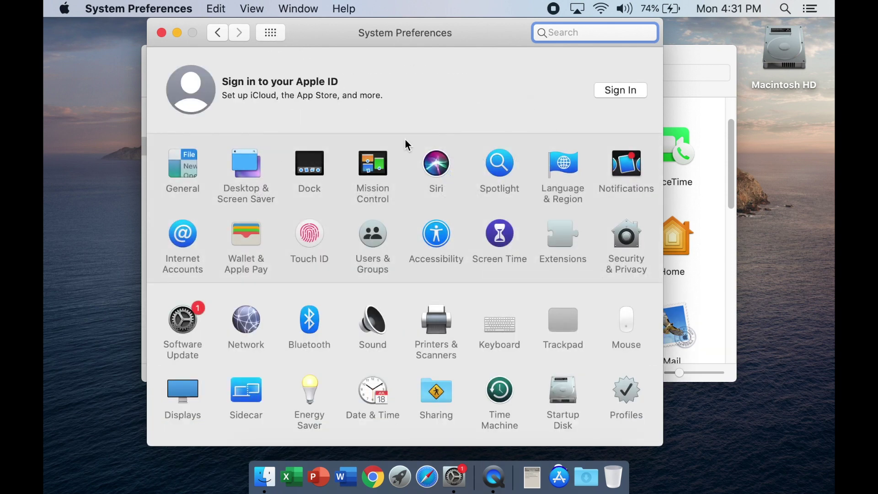
{"action": "left_click", "coordinate": [557, 316]}
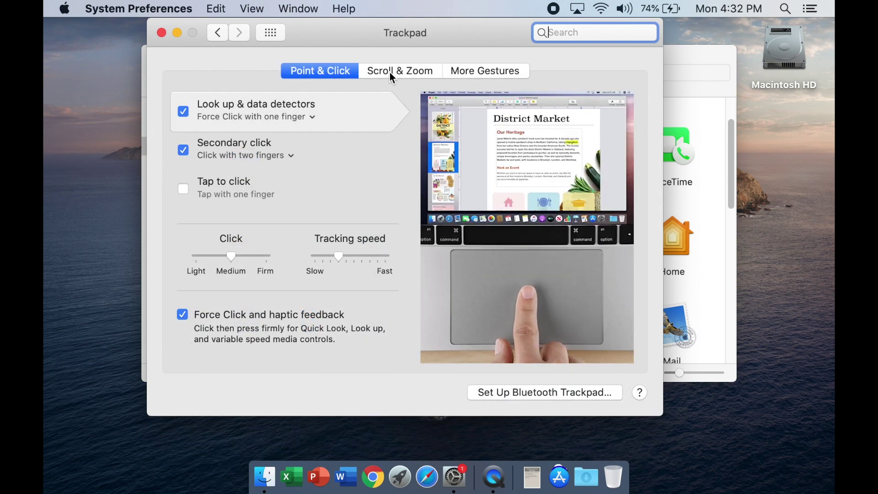
{"action": "left_click", "coordinate": [390, 73]}
{"action": "left_click", "coordinate": [183, 110]}
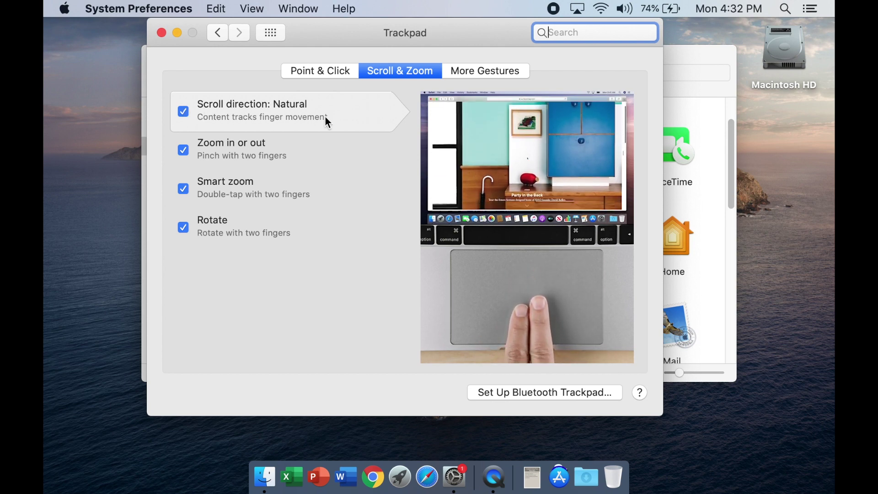
- Review Trackpad's Point & Click options, with secondary click set to two-finger click
{"action": "left_click", "coordinate": [271, 33]}
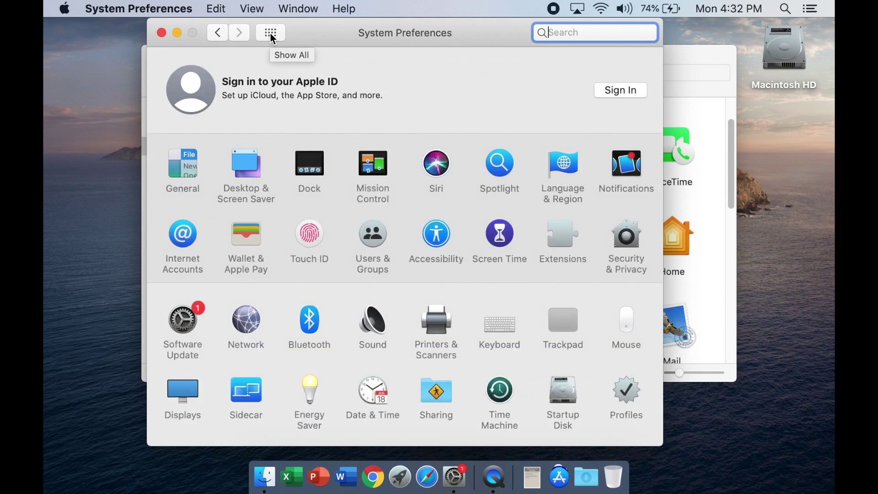
{"action": "left_click", "coordinate": [564, 316]}
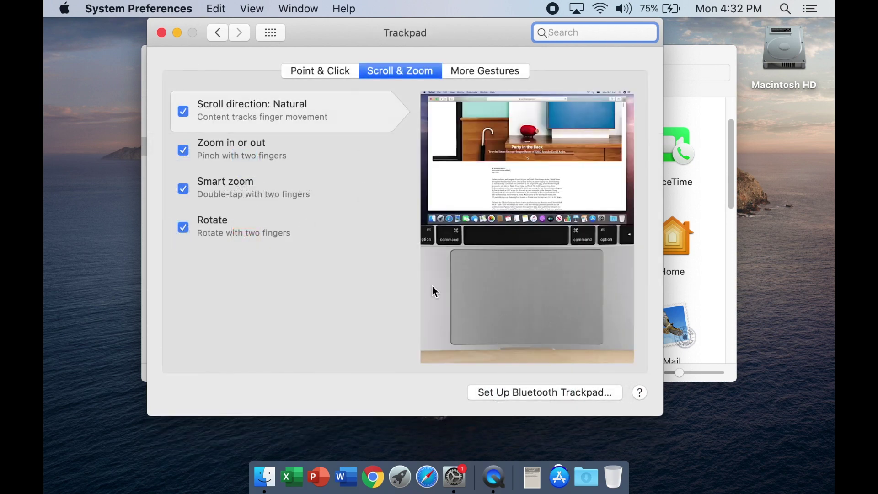
{"action": "left_click", "coordinate": [339, 69]}
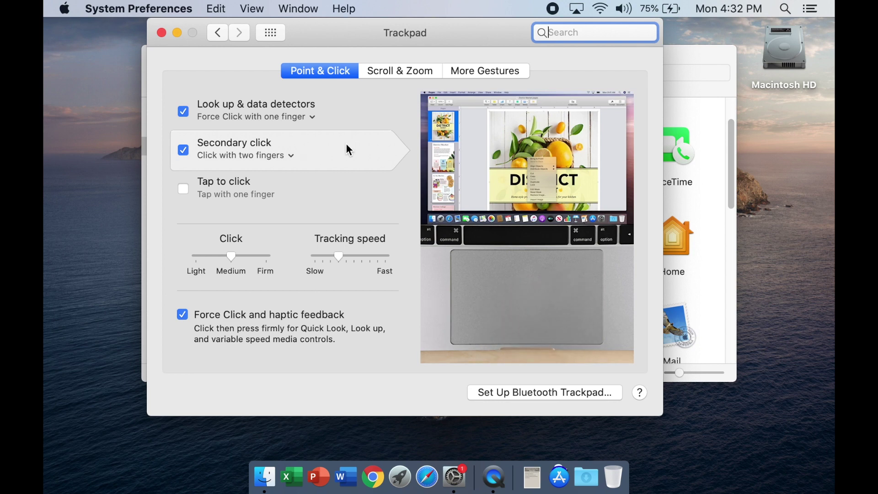
{"action": "left_click", "coordinate": [268, 32]}
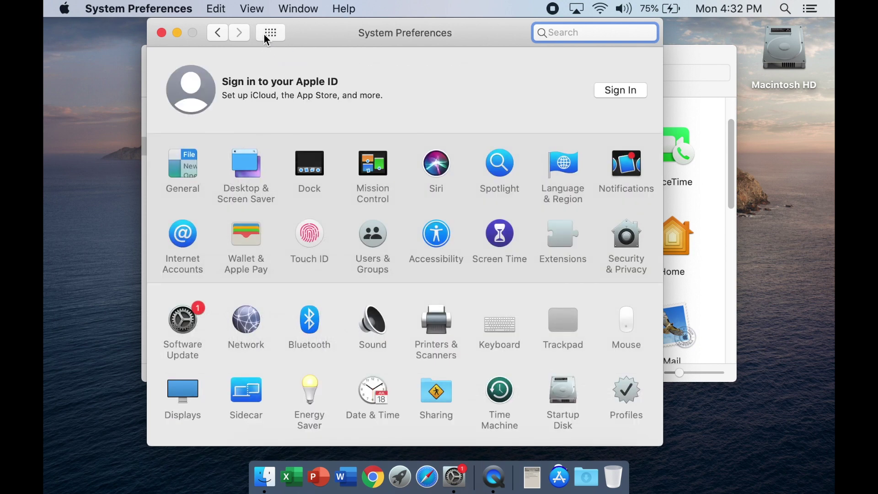
- Enable a scheduled Do Not Disturb period in the Notifications pane
{"action": "left_click", "coordinate": [814, 6]}
{"action": "left_click", "coordinate": [814, 7]}
{"action": "left_click", "coordinate": [632, 170]}
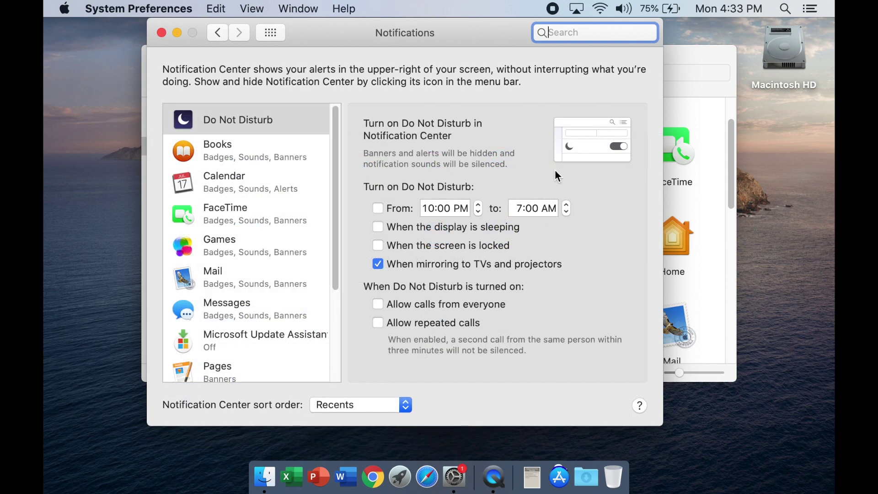
{"action": "left_click", "coordinate": [379, 209]}
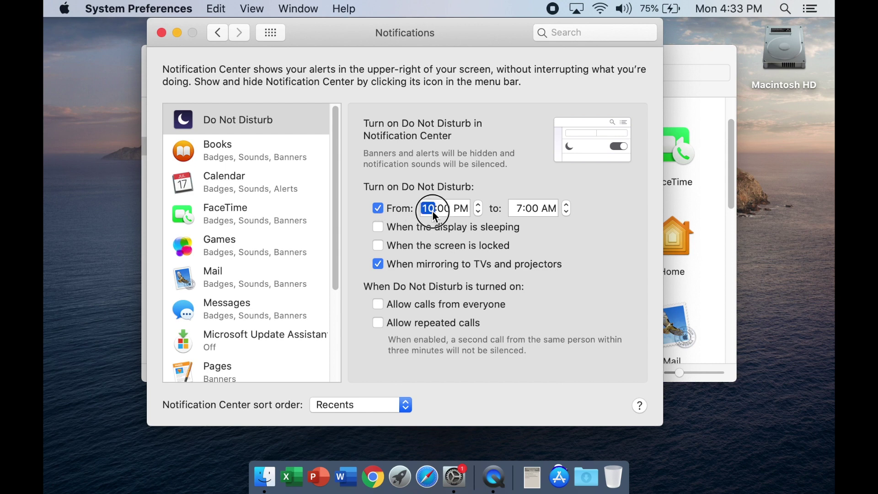
- Set the Do Not Disturb schedule to run from 8:00 AM to 3:30 PM
{"action": "type", "text": "8"}
{"action": "left_click", "coordinate": [463, 209]}
{"action": "left_click", "coordinate": [477, 211]}
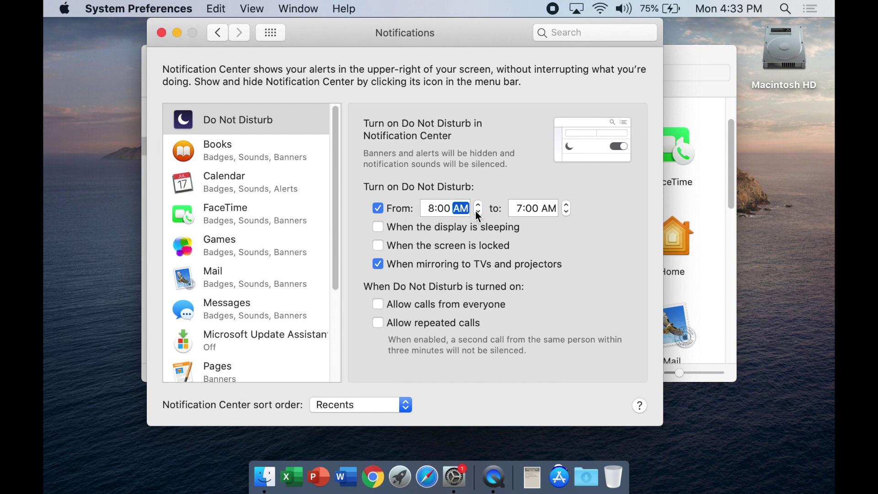
{"action": "left_click", "coordinate": [522, 209]}
{"action": "left_click", "coordinate": [548, 210]}
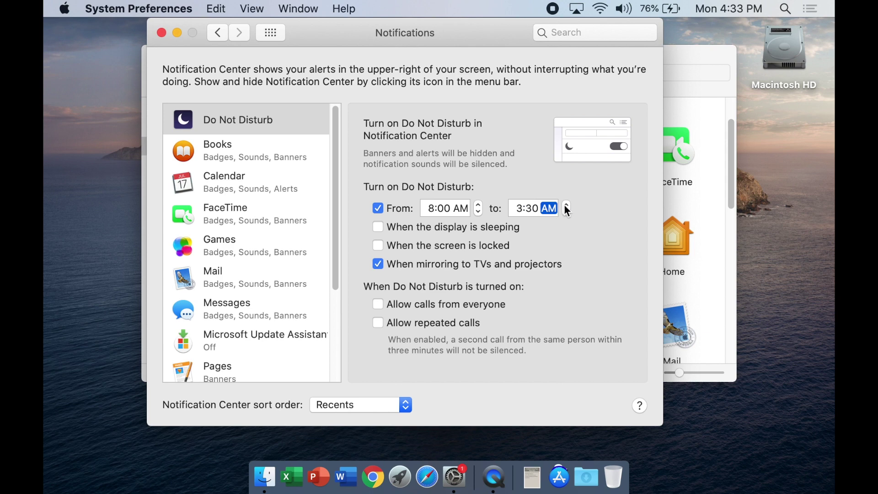
{"action": "left_click", "coordinate": [566, 205]}
{"action": "left_click", "coordinate": [271, 34]}
- Close System Preferences and the Finder Applications window
{"action": "left_click", "coordinate": [162, 32]}
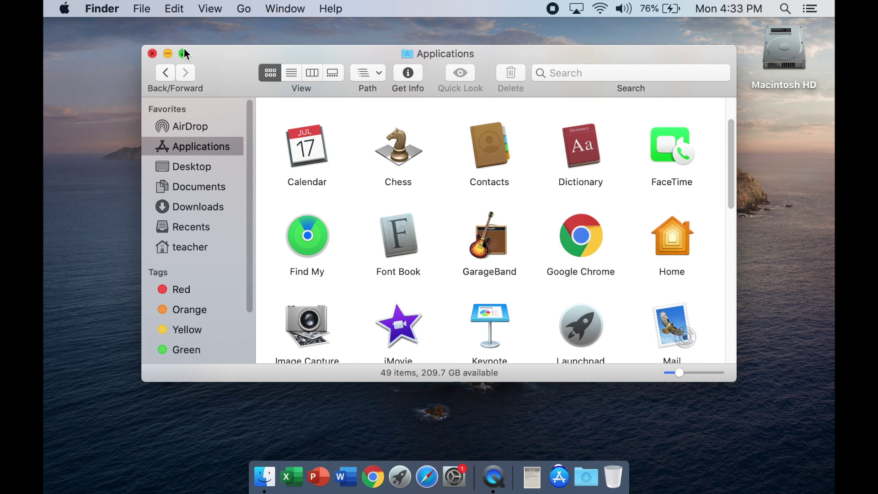
{"action": "left_click", "coordinate": [149, 52]}
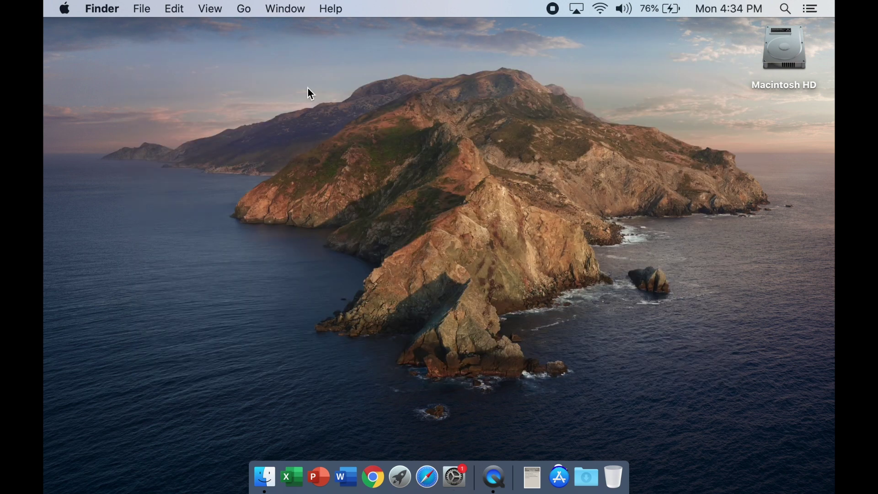